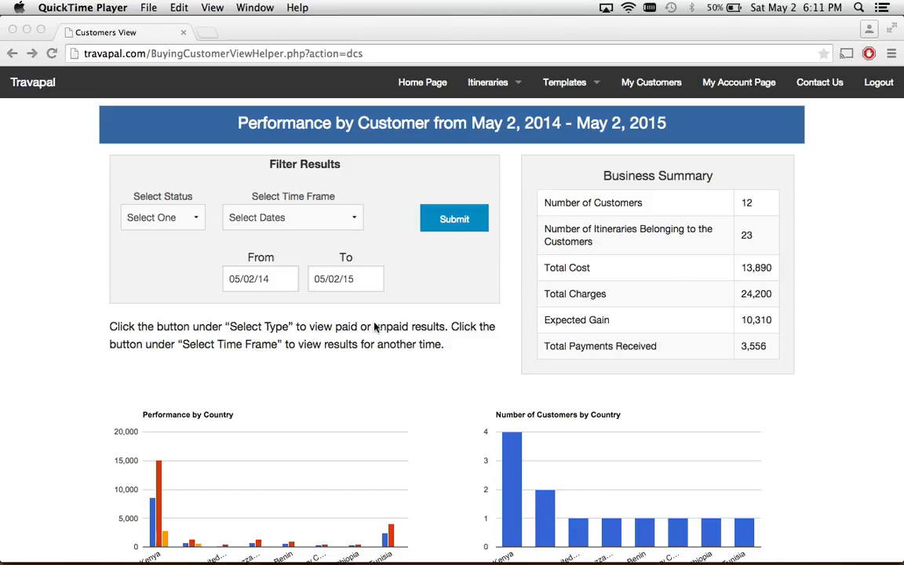
Open Create New Itinerary from the Itineraries menu to reach the Step 1 form.
click(516, 153)
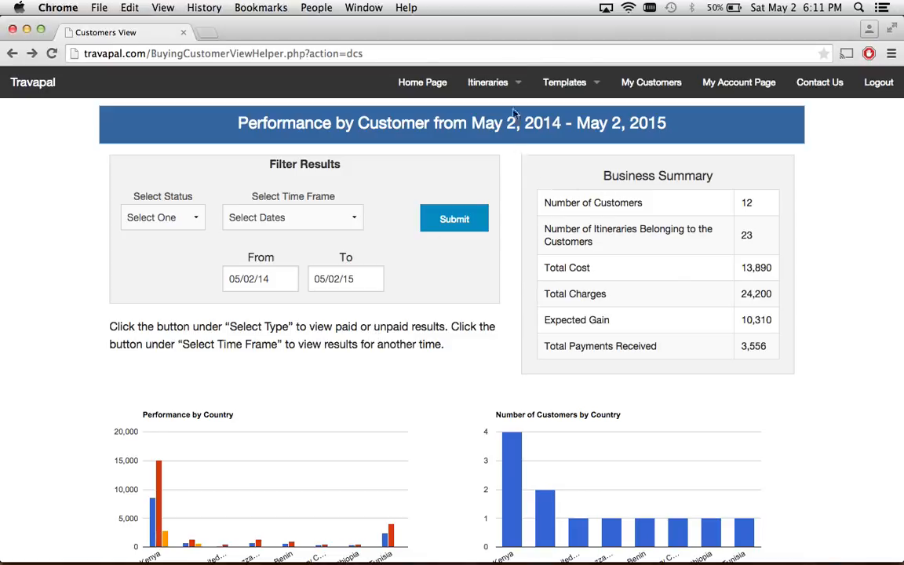
click(488, 83)
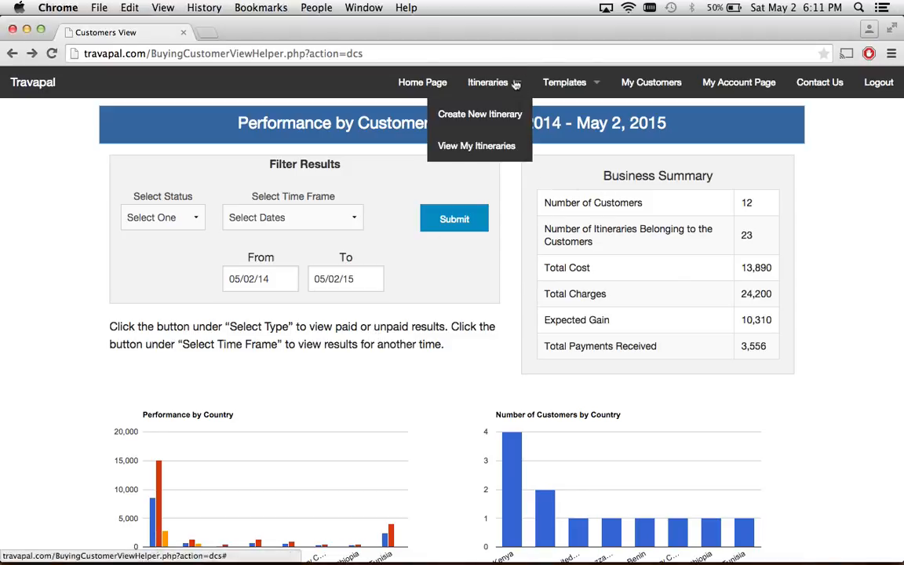
click(475, 115)
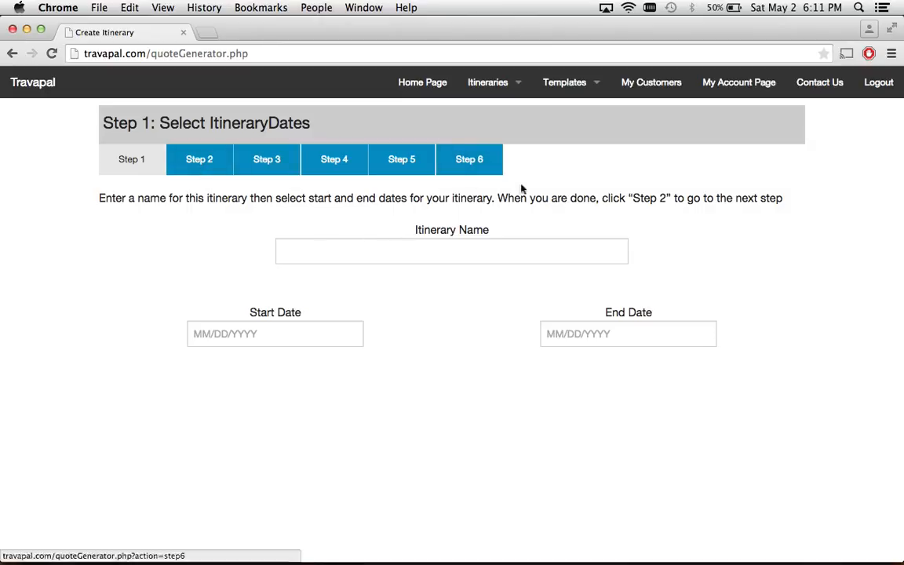
Try jumping ahead in the wizard and dismiss the step-sequence and missing-name warnings.
click(419, 255)
click(191, 208)
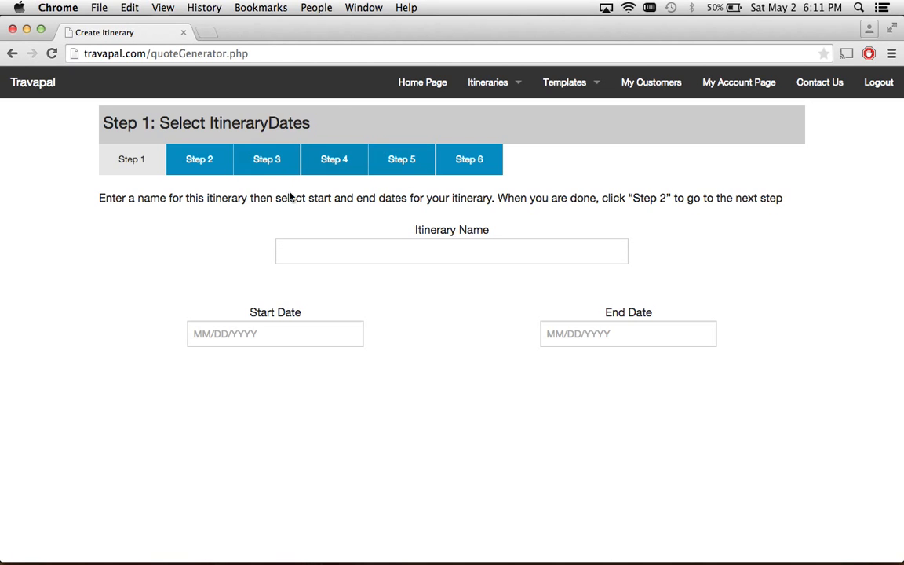
click(341, 160)
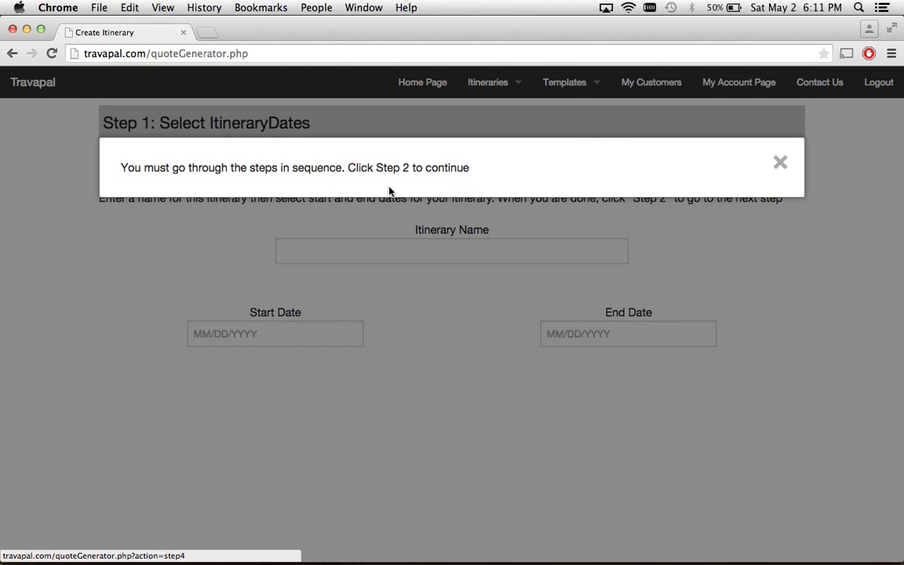
click(202, 217)
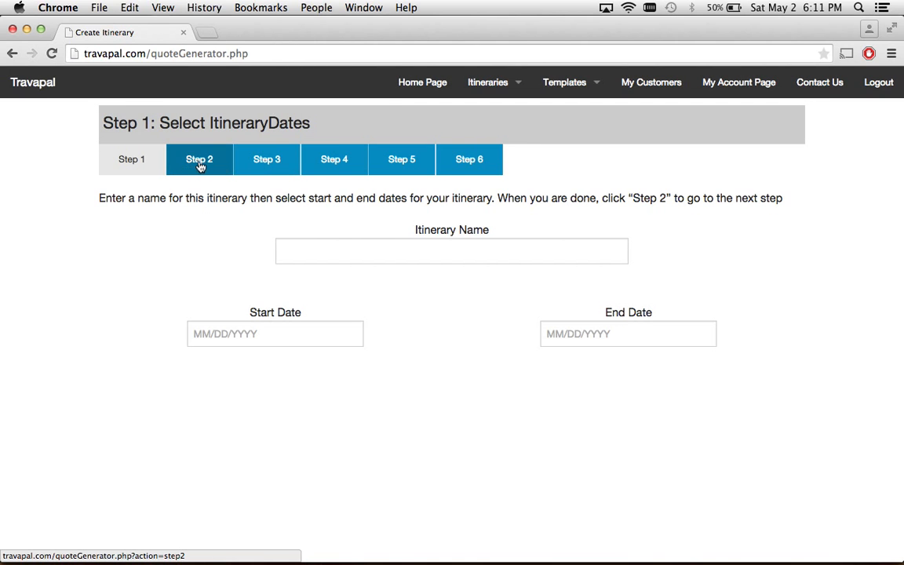
click(201, 165)
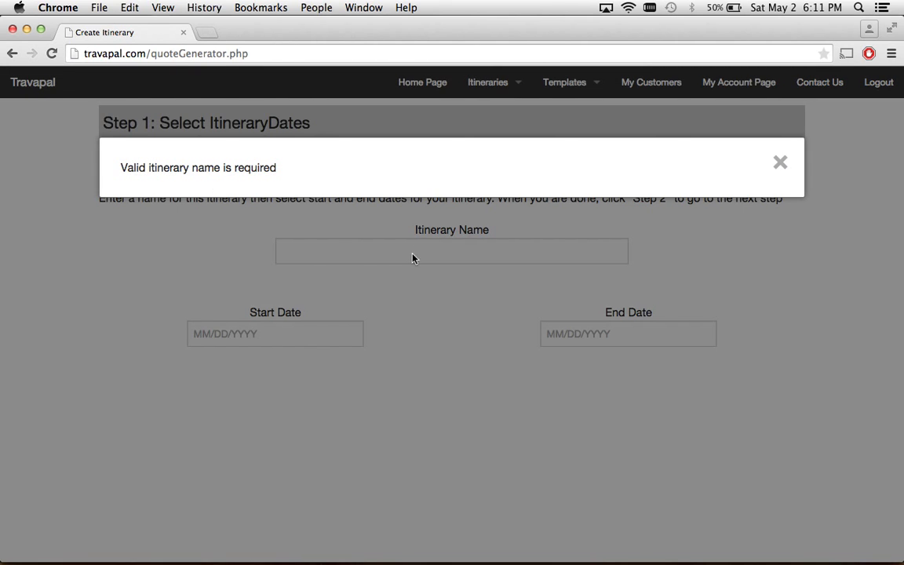
click(405, 263)
Name the itinerary 'May 5 Coast Trip'.
click(424, 249)
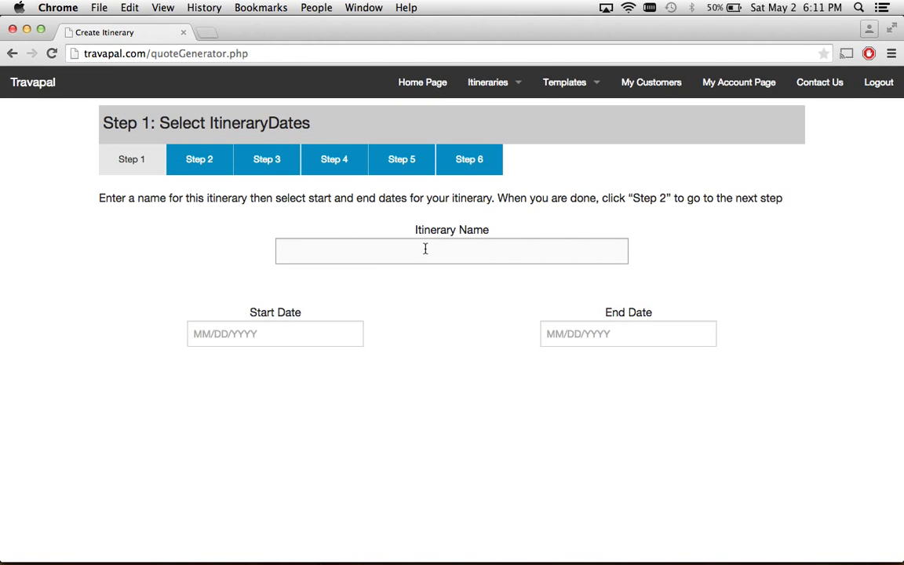
text(May 5 Coast Trip)
key(Tab)
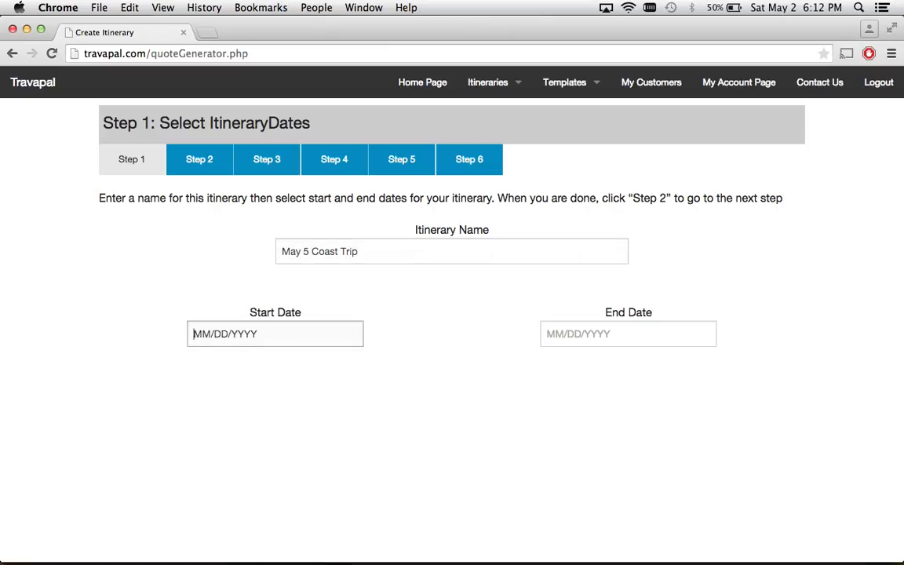
Set the trip dates to 05/05/2015 through 05/08/2015 and advance to Step 2.
click(222, 339)
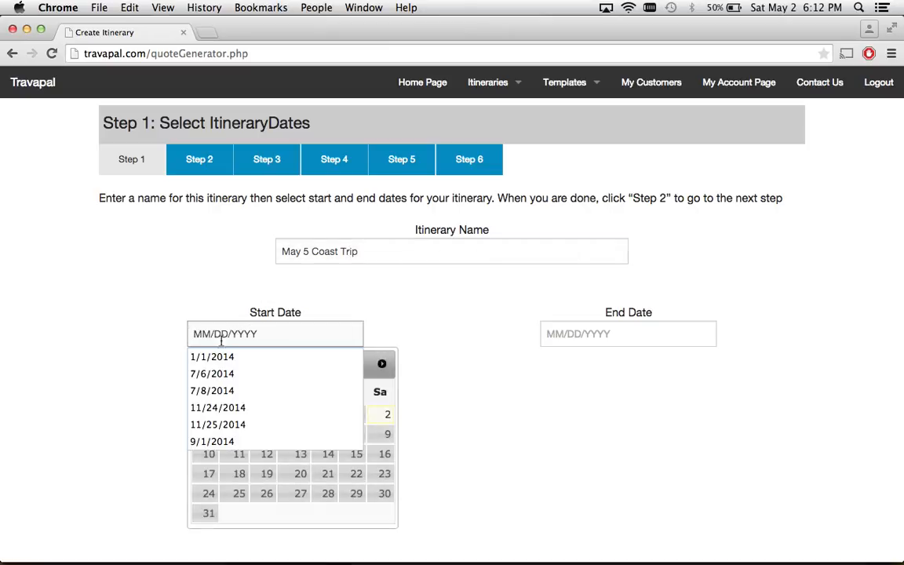
click(503, 398)
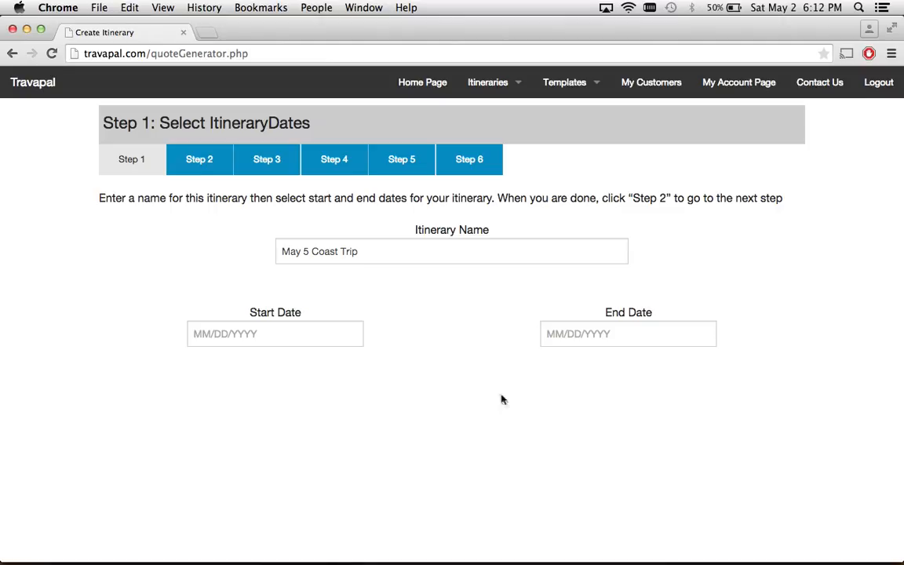
click(272, 330)
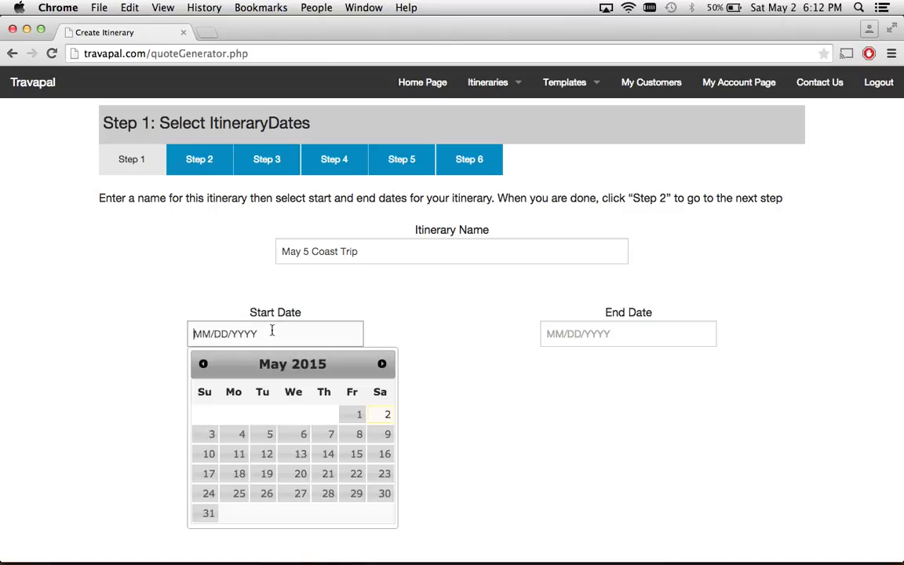
click(266, 436)
click(568, 336)
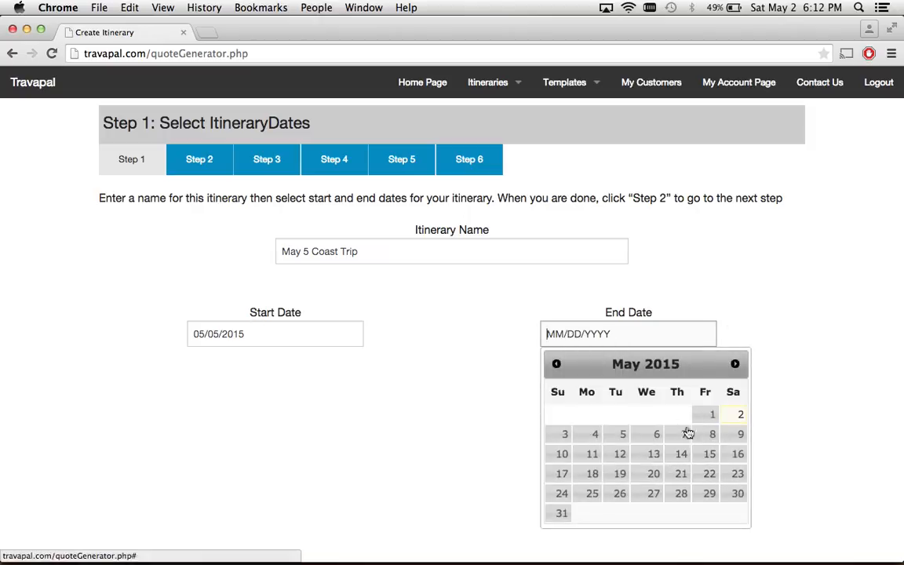
click(710, 434)
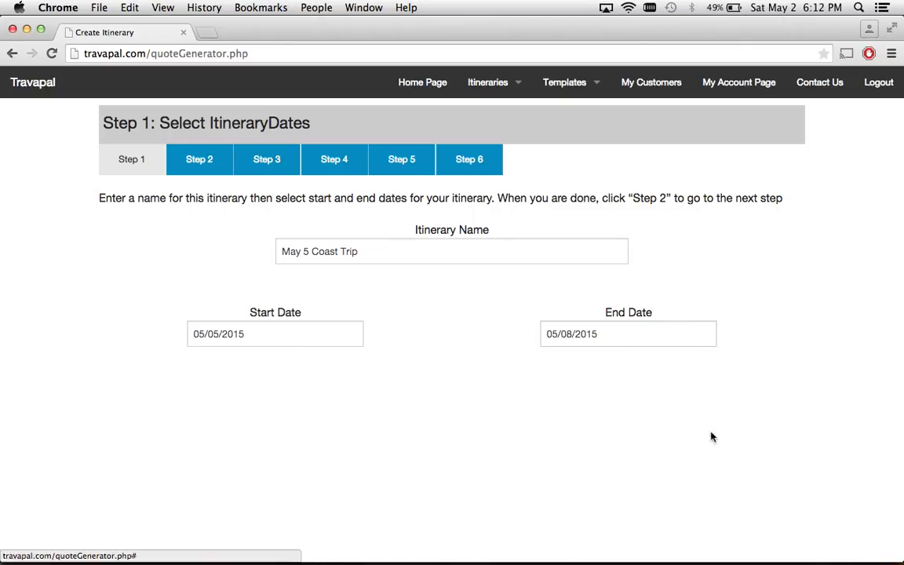
click(199, 160)
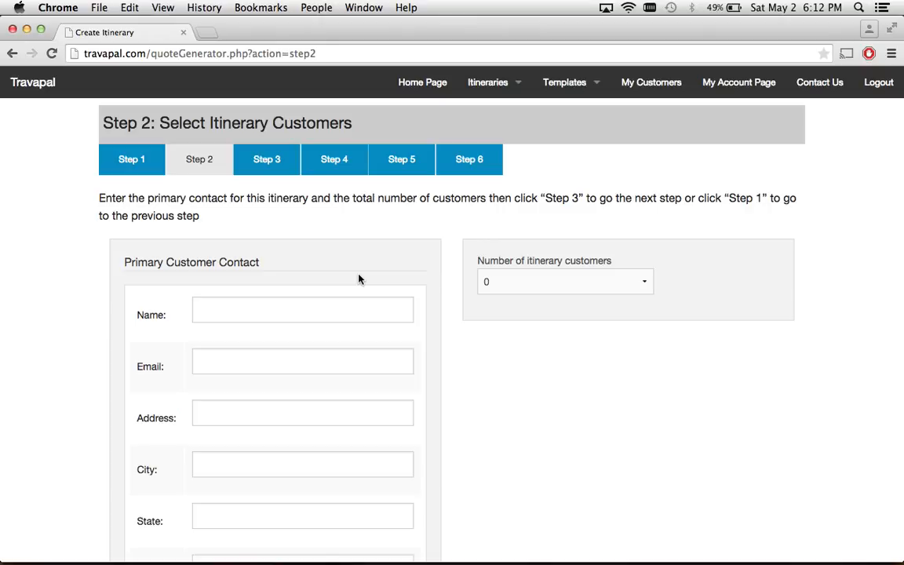
Enter a contact's name and e-mail address as the primary contact.
click(259, 313)
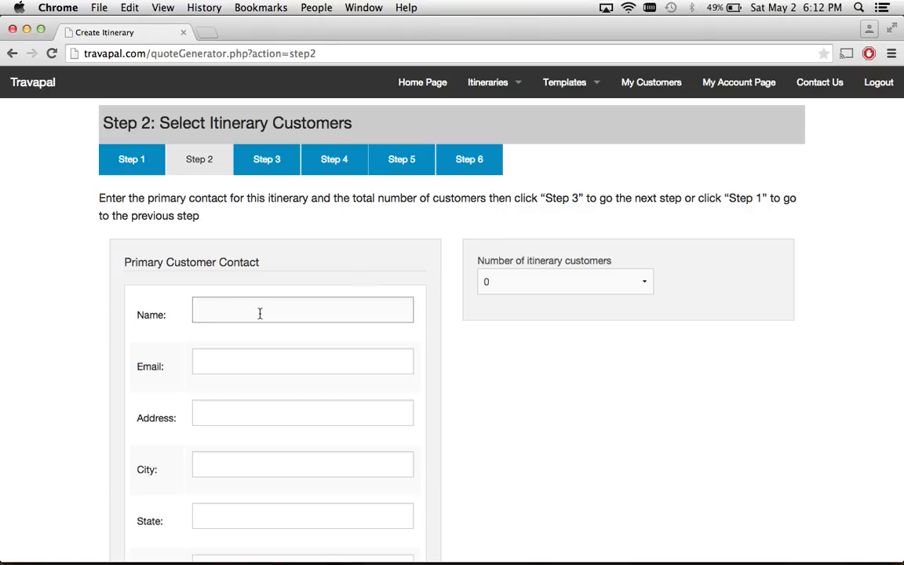
key(Tab)
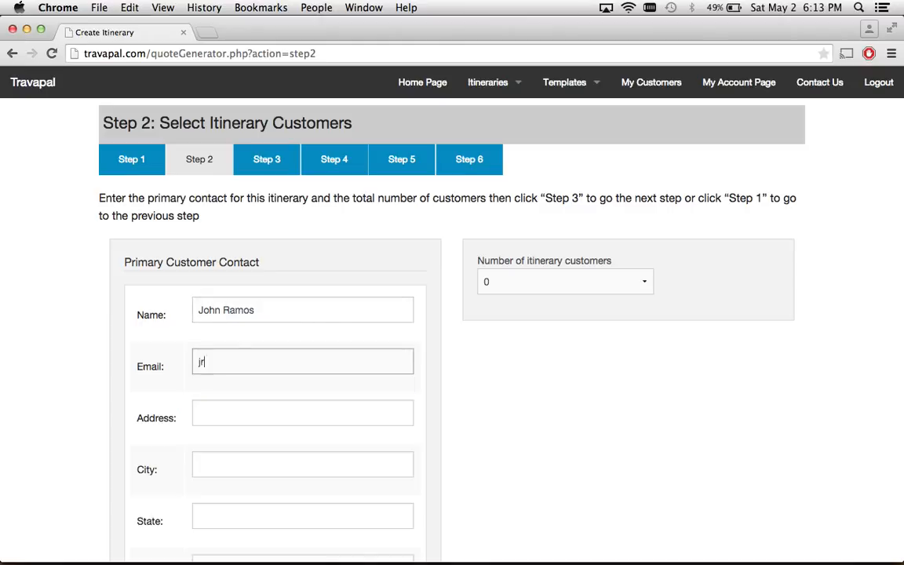
Clear the e-mail and name, then start typing the saved customer's name.
key(super+a)
key(BackSpace)
key(shift+Tab)
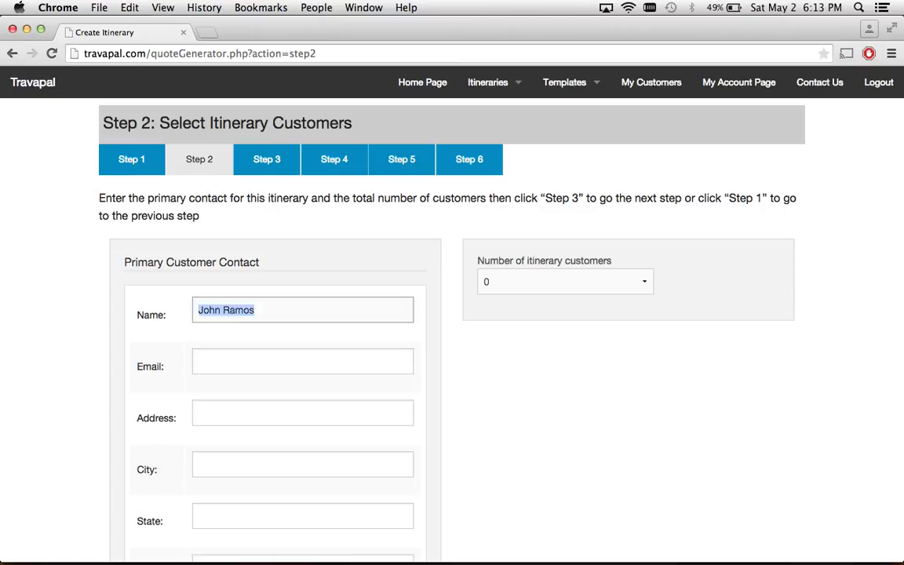
key(BackSpace)
text(sh)
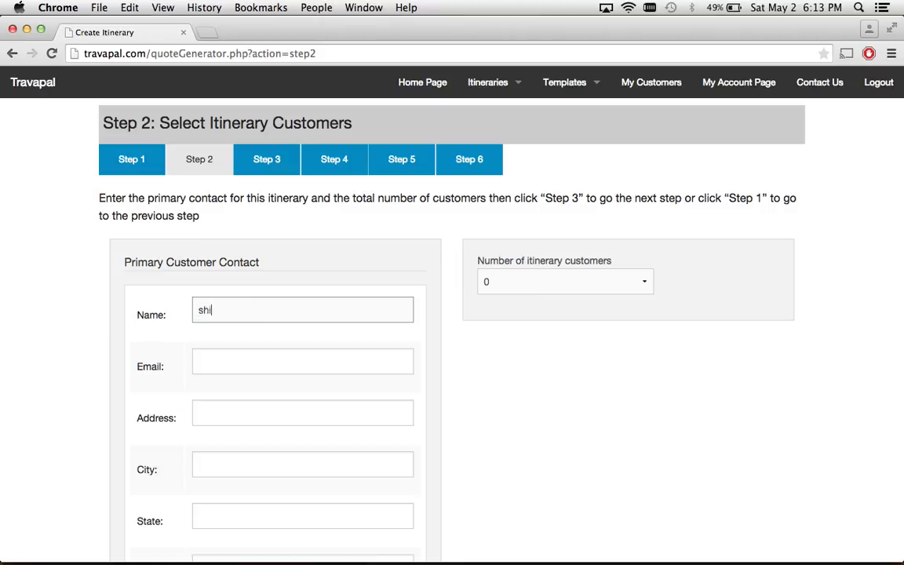
text(i)
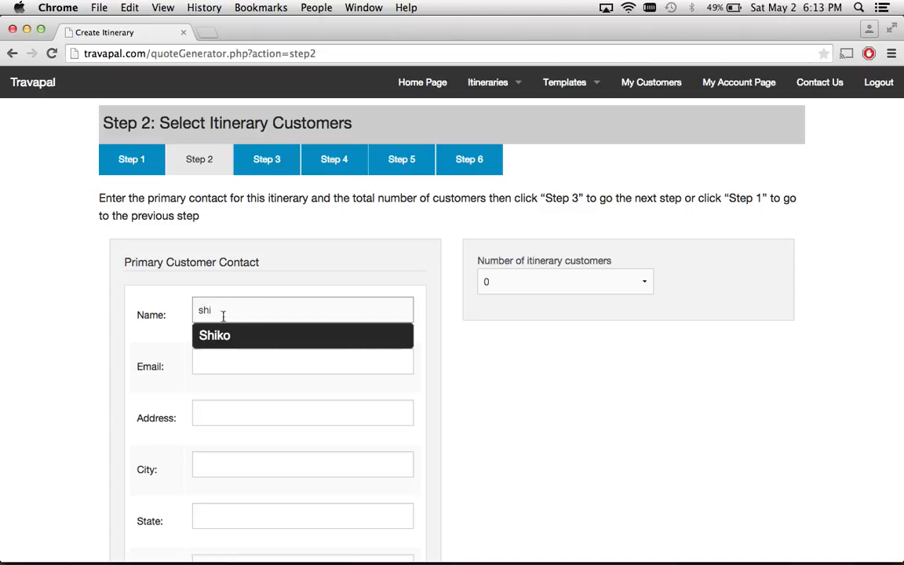
Fill the primary contact from the saved customer's autocomplete suggestion.
click(215, 337)
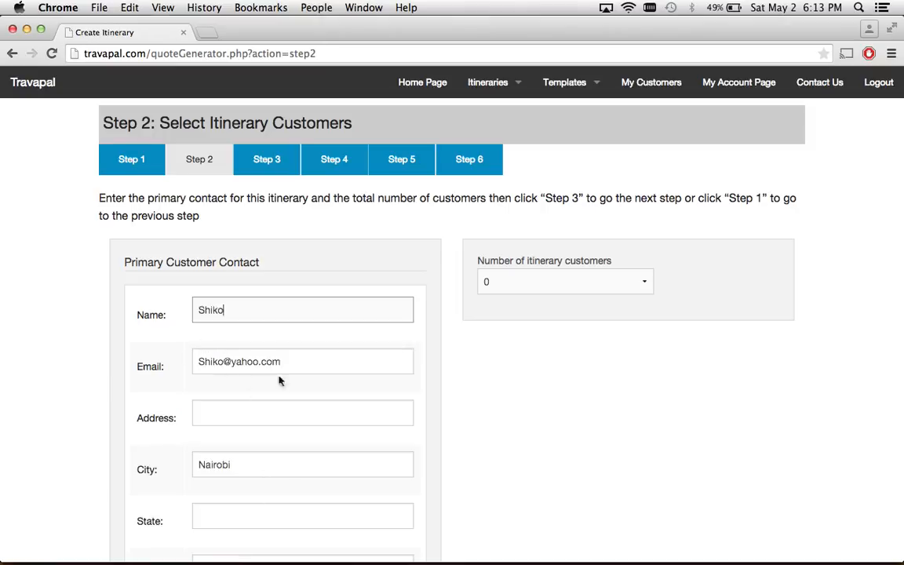
scroll(261, 491, down, 1)
scroll(260, 491, down, 3)
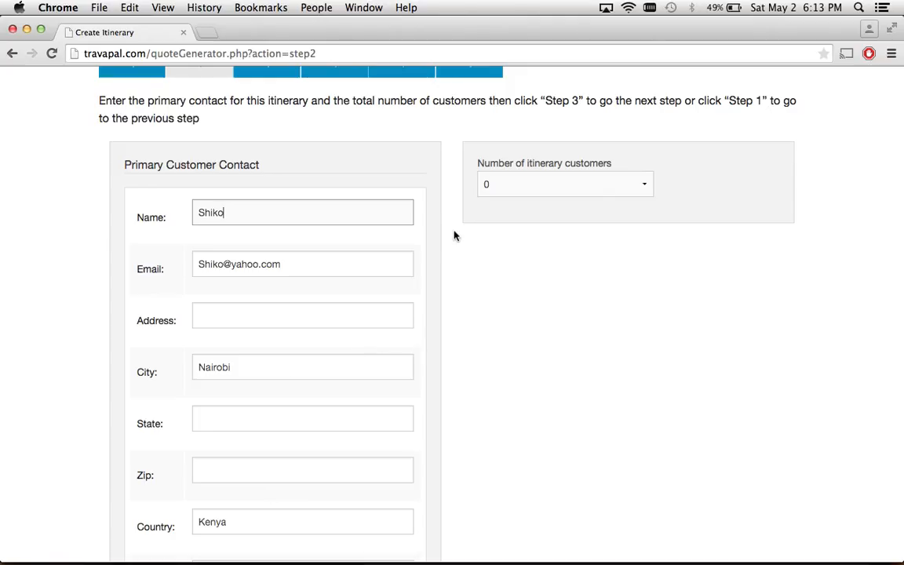
scroll(453, 235, up, 3)
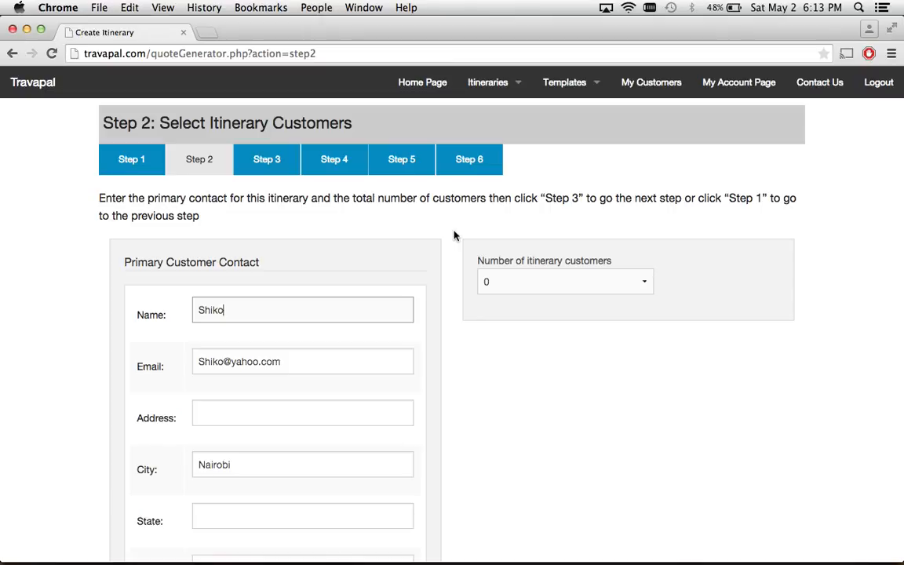
Set the number of itinerary customers to 5 and move to Step 3.
click(520, 289)
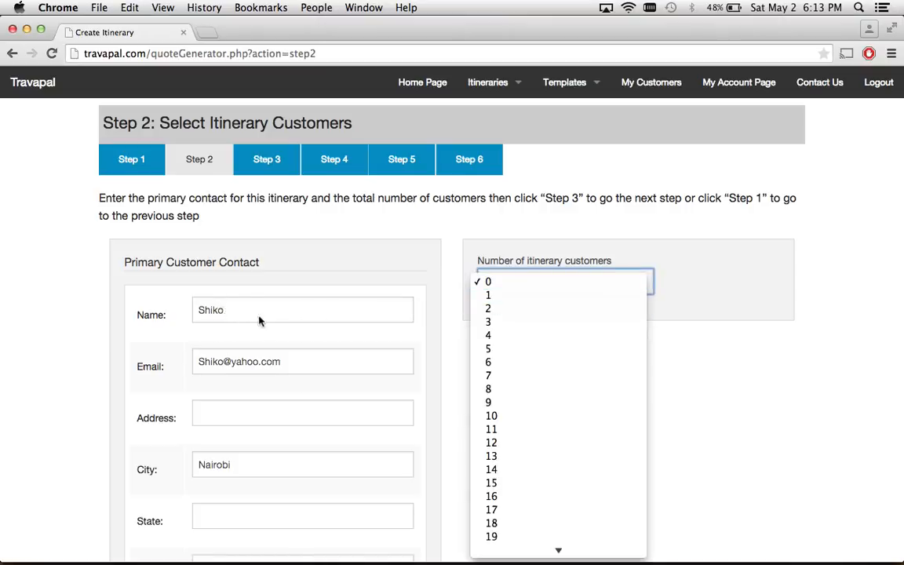
click(502, 350)
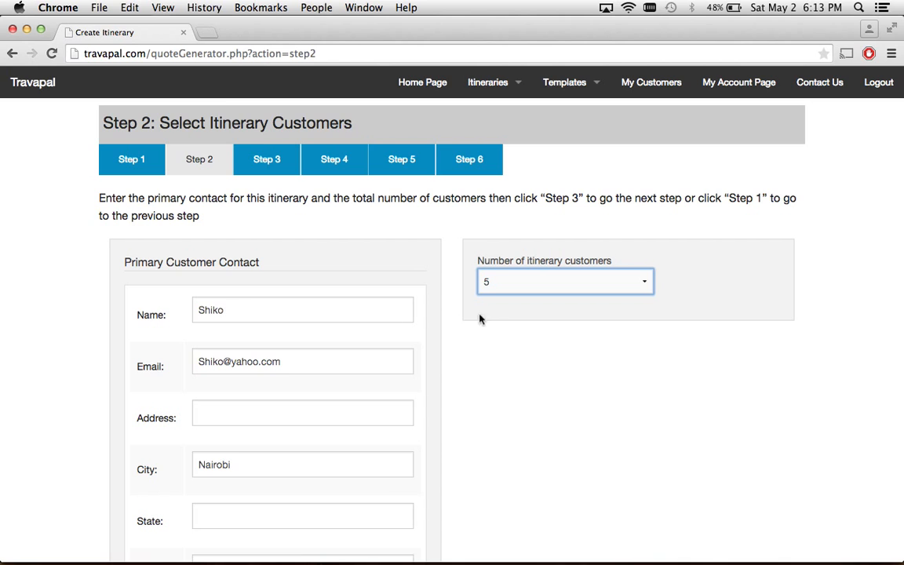
click(267, 160)
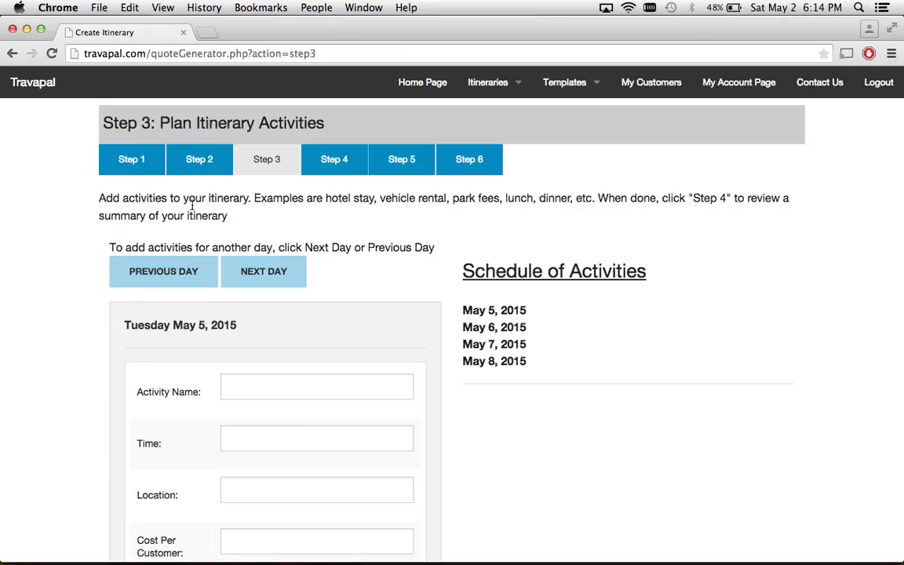
Page the activity form forward through May 6–8 and back to Tuesday May 5.
click(270, 273)
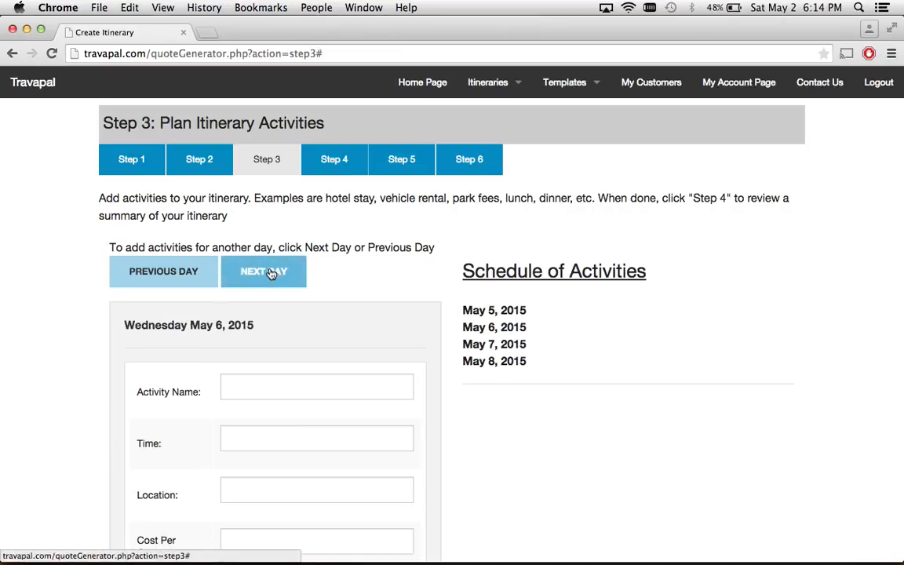
click(270, 273)
click(264, 283)
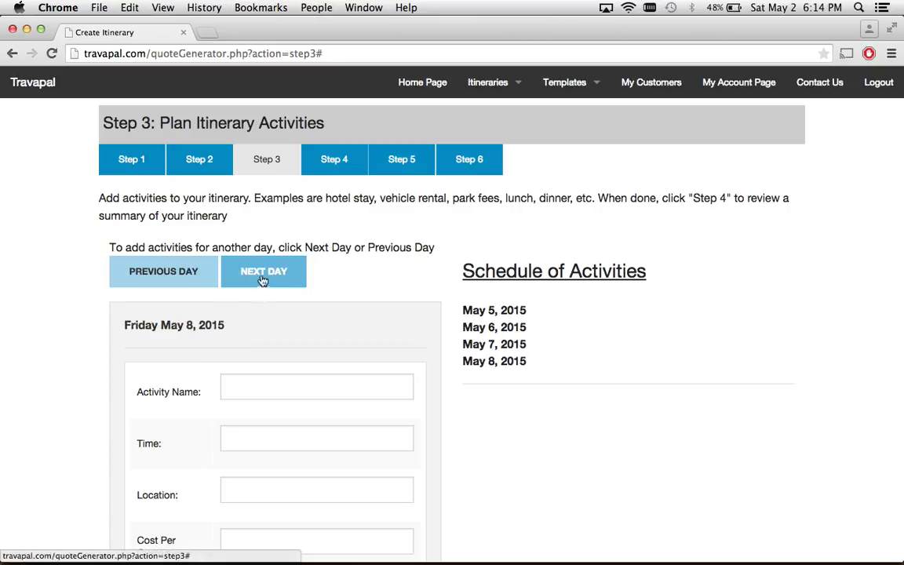
click(173, 271)
click(174, 273)
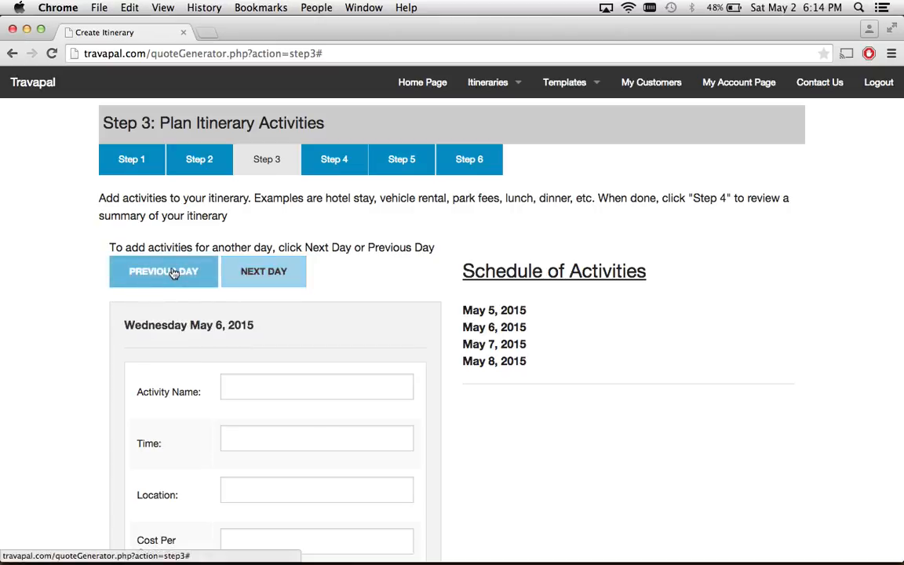
click(175, 273)
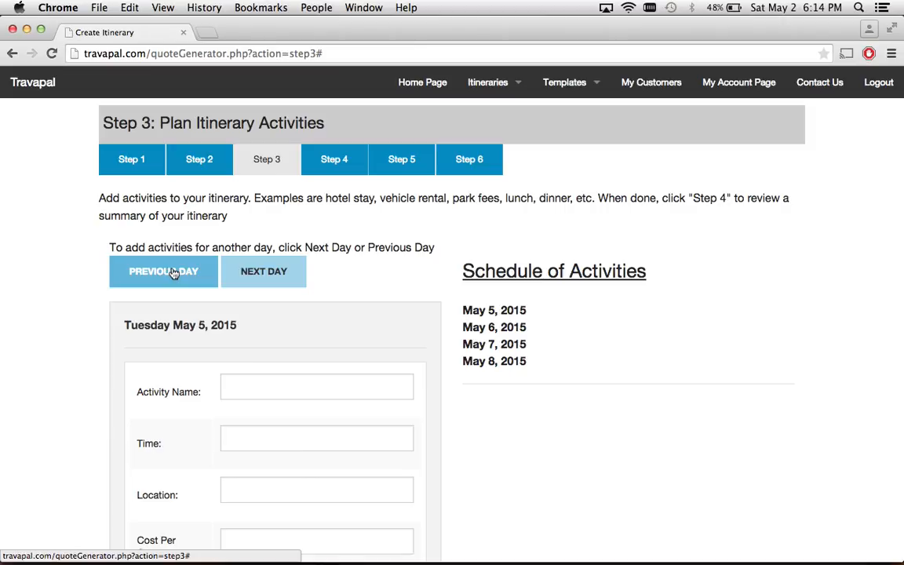
click(258, 383)
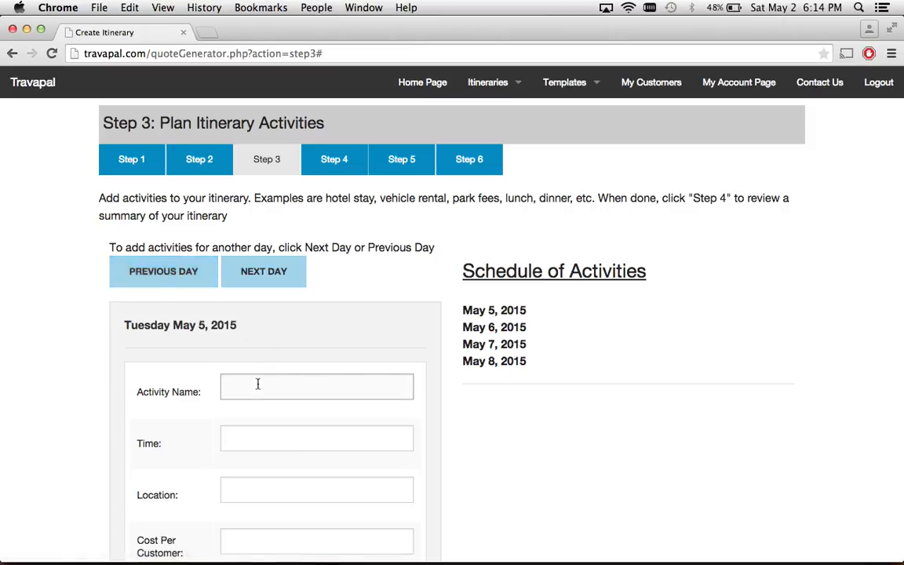
Enter a Lunch activity at 12:00pm on May 5.
scroll(258, 384, down, 4)
text(Lunch)
key(Tab)
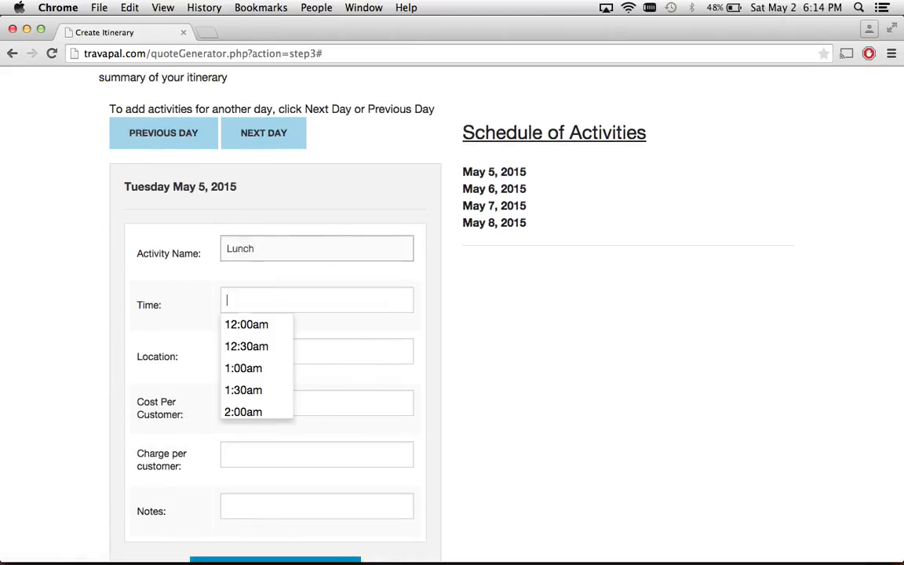
scroll(246, 381, down, 7)
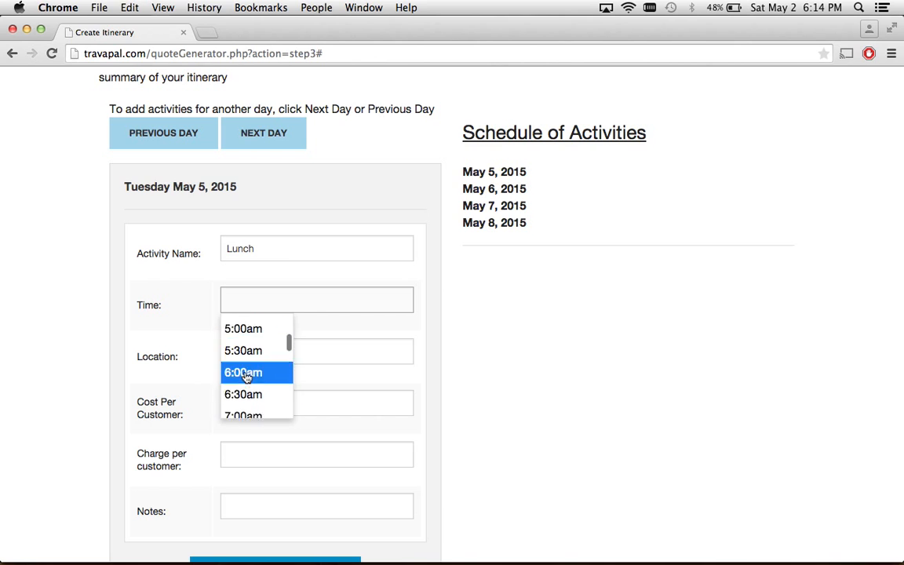
scroll(246, 378, down, 2)
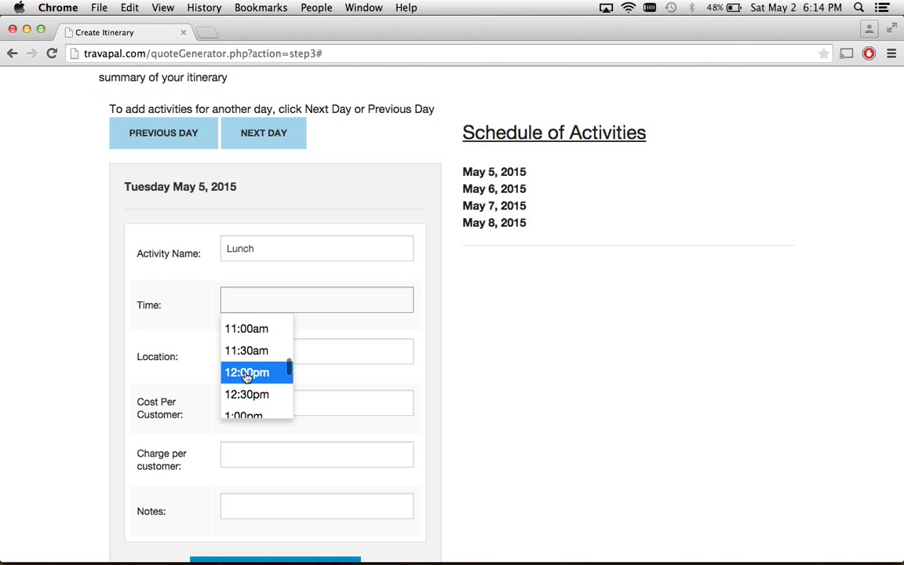
click(244, 370)
Give the lunch location Club G Foods, cost 30, charge 50, note 'Grab and go lunch', and save.
click(242, 349)
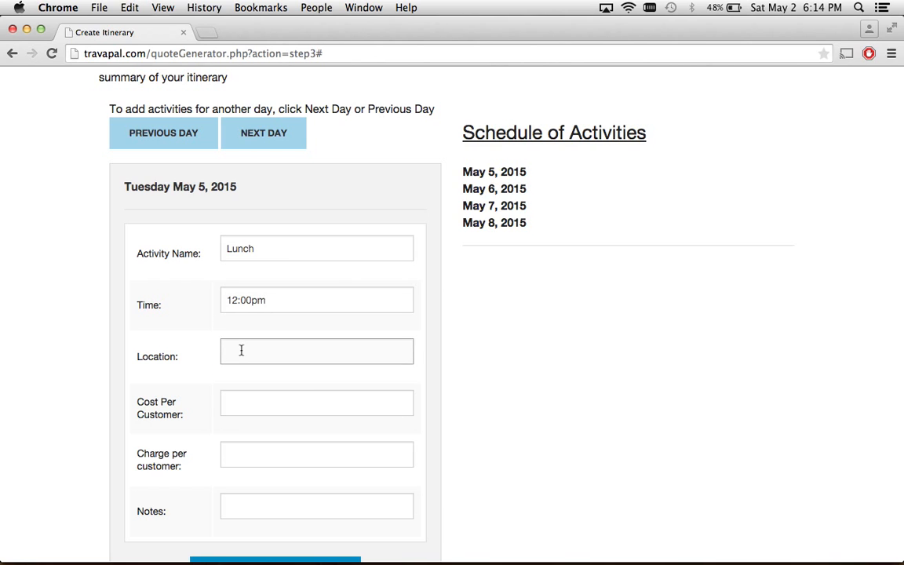
text(Club G Foods)
key(Tab)
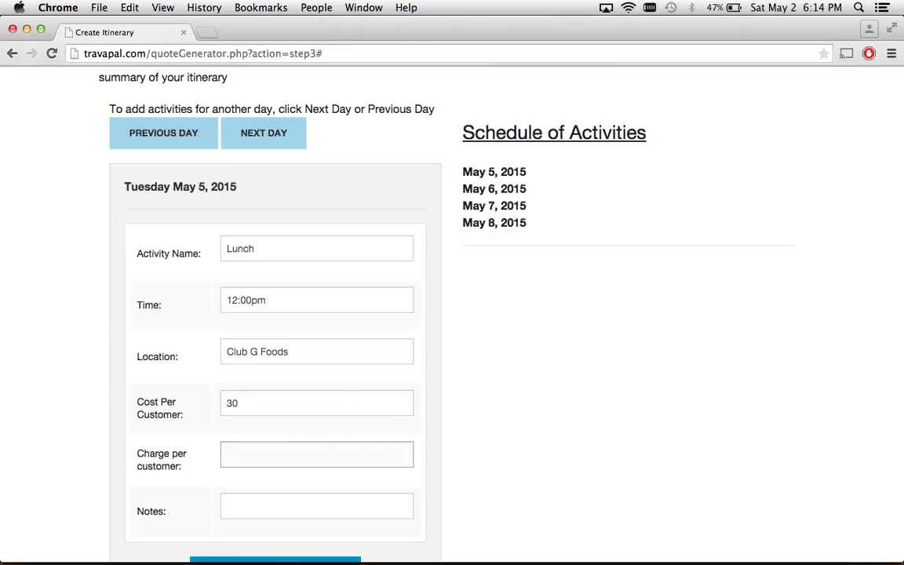
text(50)
key(Tab)
scroll(266, 381, down, 2)
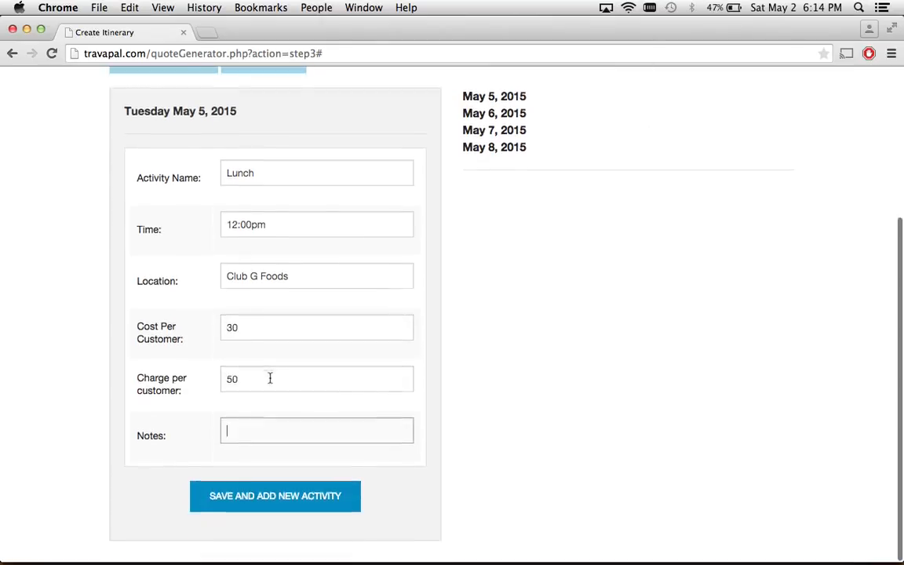
text(Grab and go lunch)
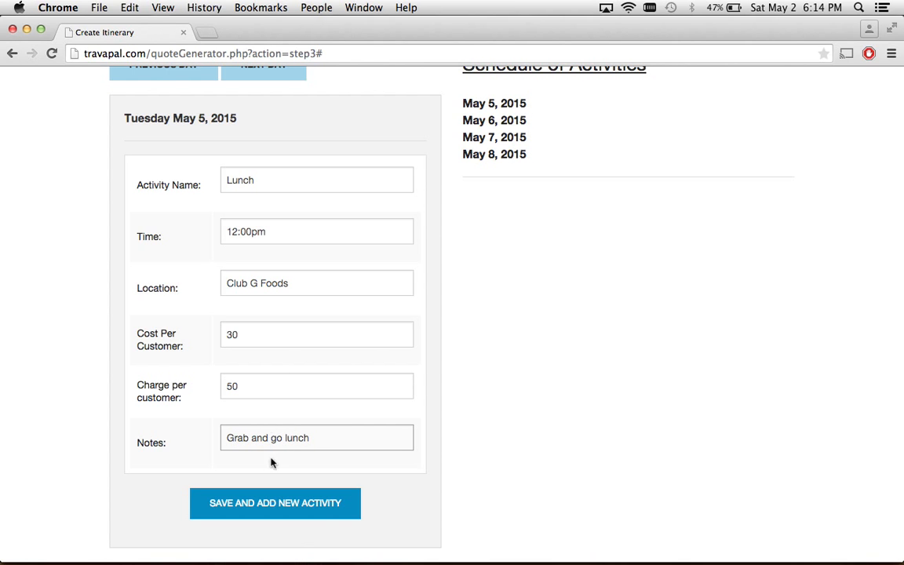
click(268, 510)
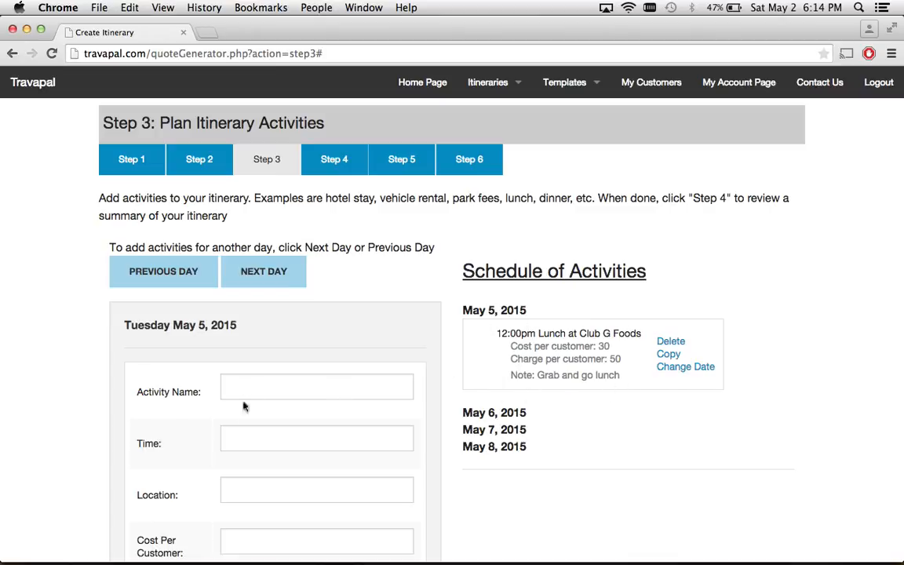
Duplicate the Club G Foods lunch and delete the extra third copy.
click(259, 273)
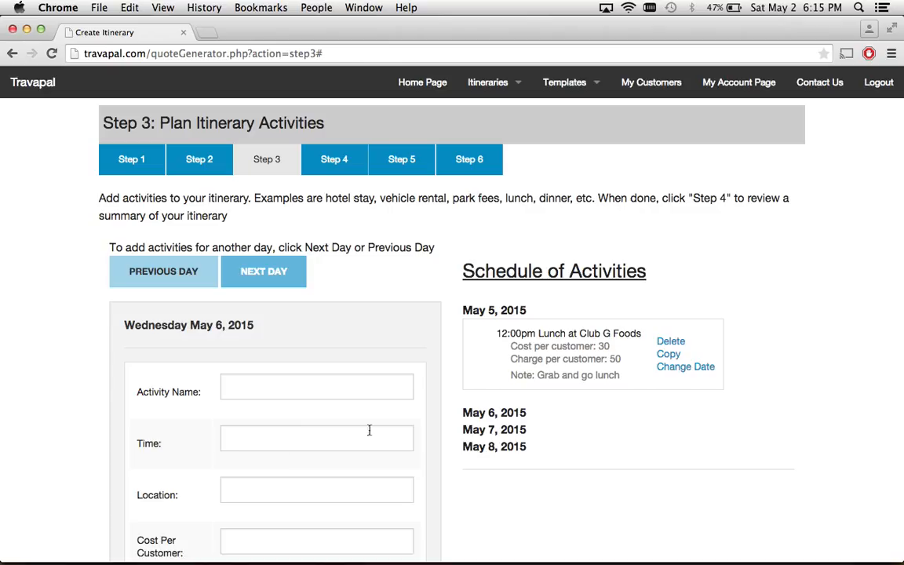
click(669, 354)
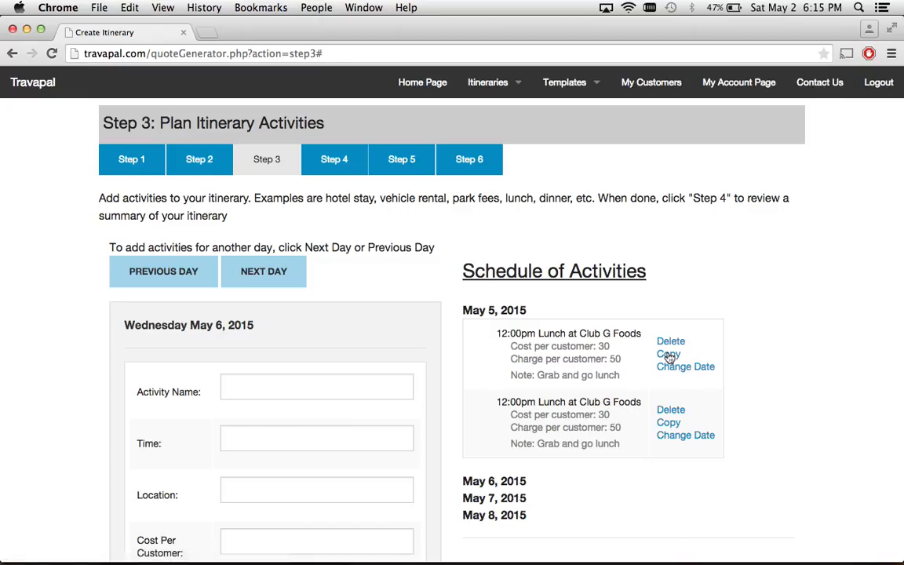
click(669, 425)
scroll(669, 426, down, 2)
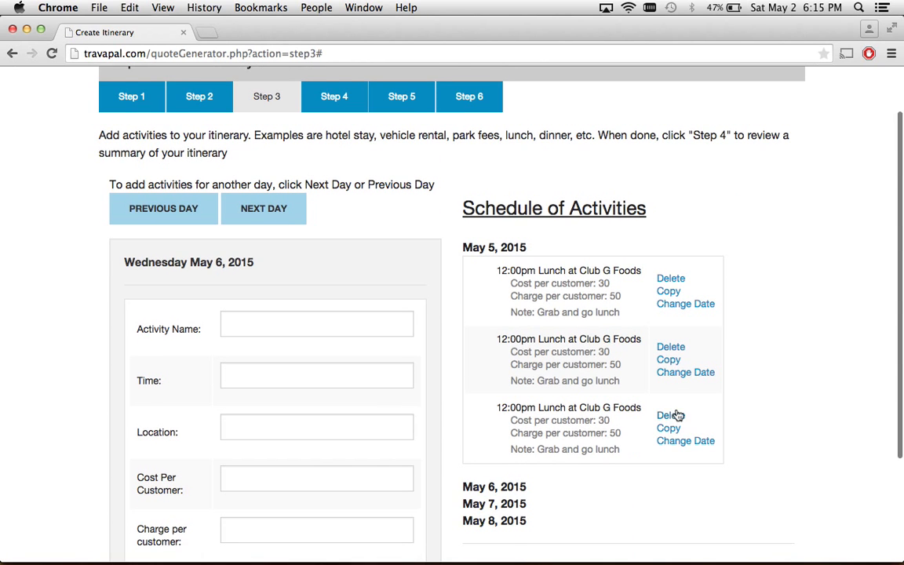
click(680, 419)
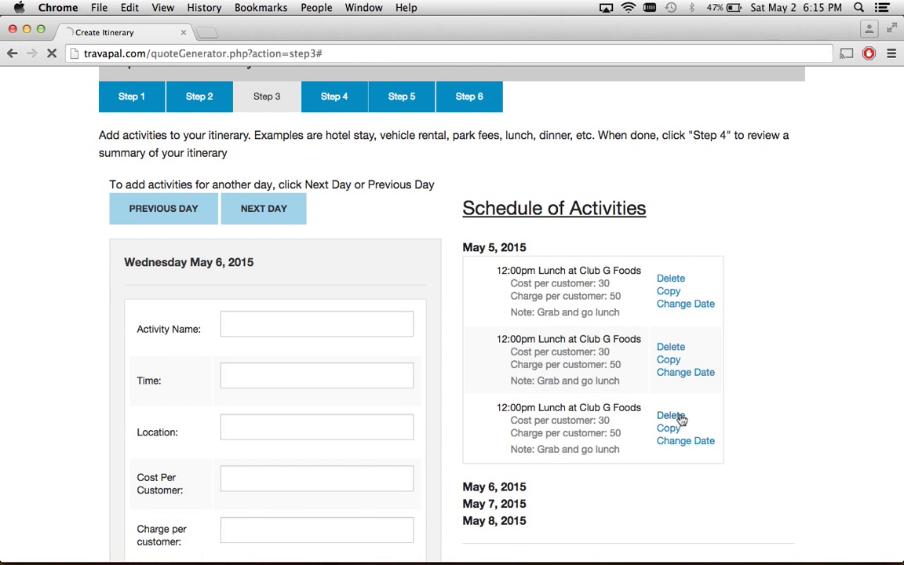
Change the copied lunch's date to May 6 and save it.
scroll(678, 417, down, 1)
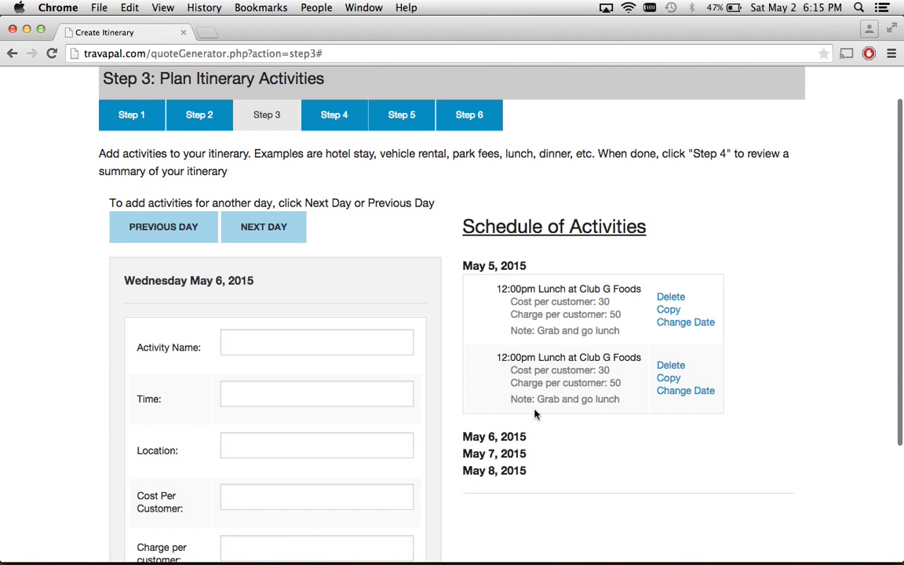
click(702, 393)
click(702, 405)
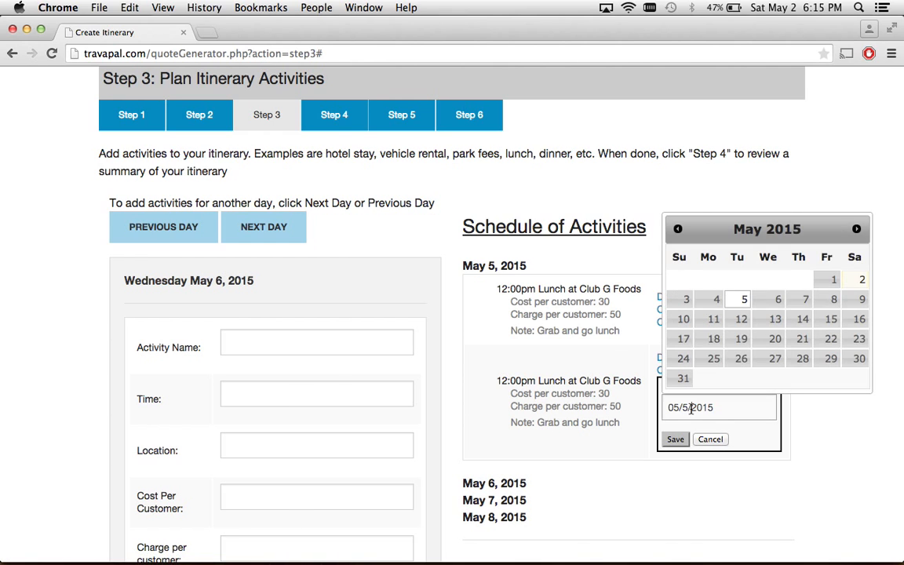
click(769, 306)
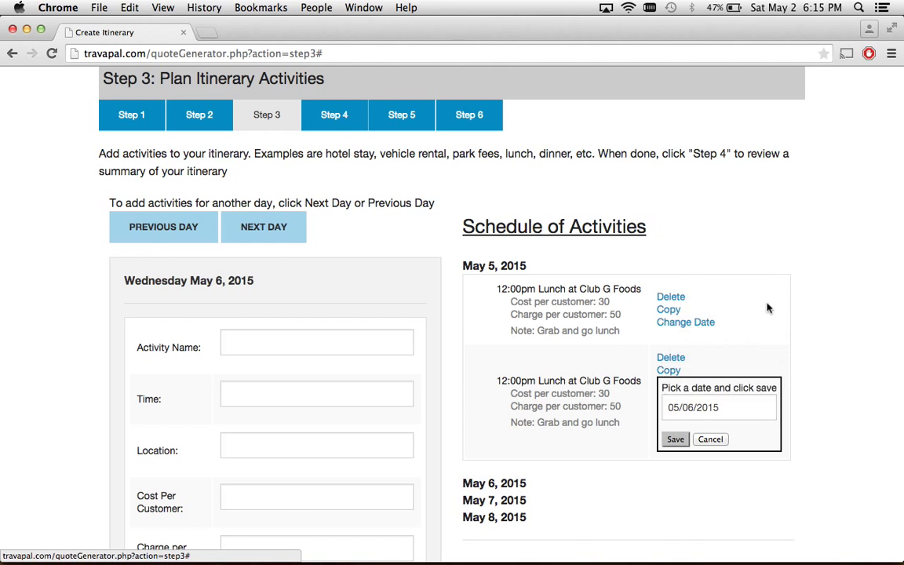
click(674, 439)
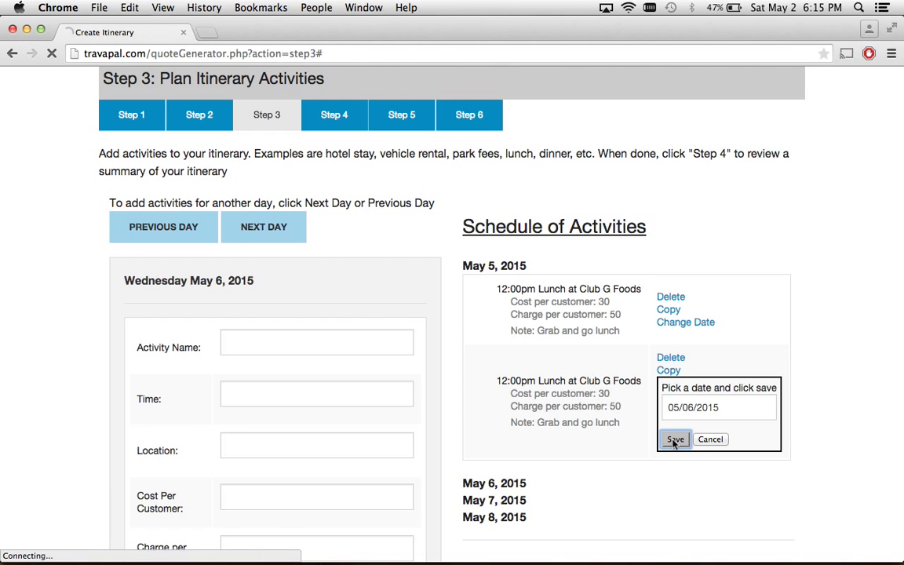
scroll(672, 444, down, 2)
Advance the form to May 7 and enter a Vehicle Rental activity at 10:00am.
scroll(673, 445, down, 1)
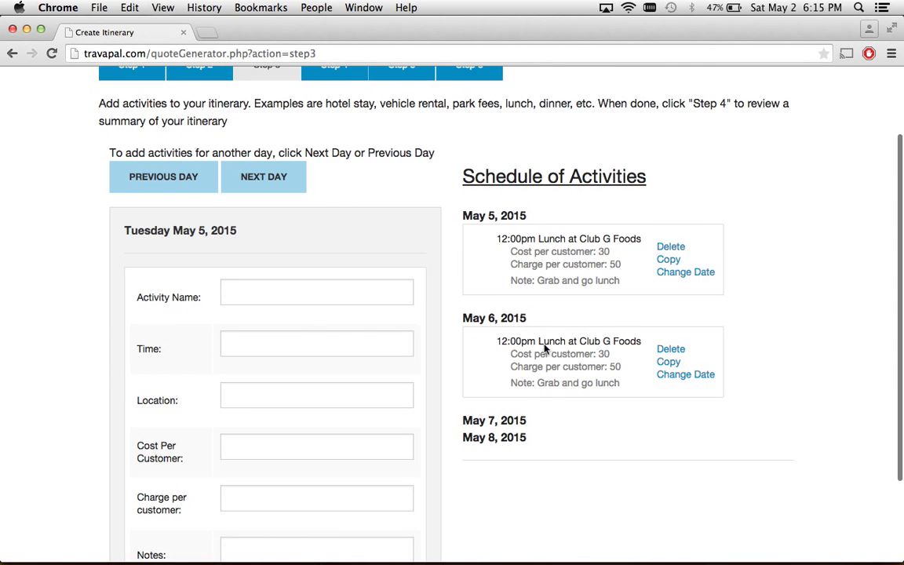
click(265, 194)
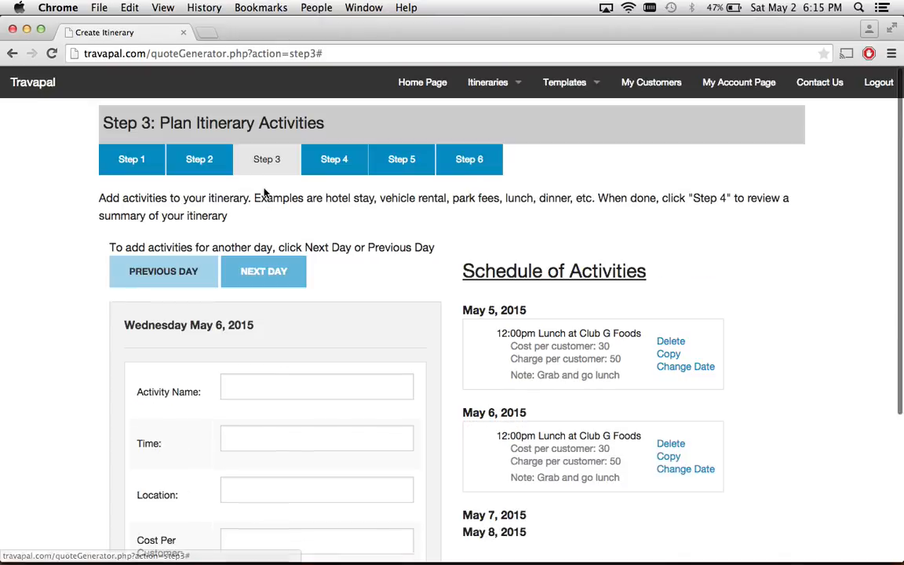
click(264, 270)
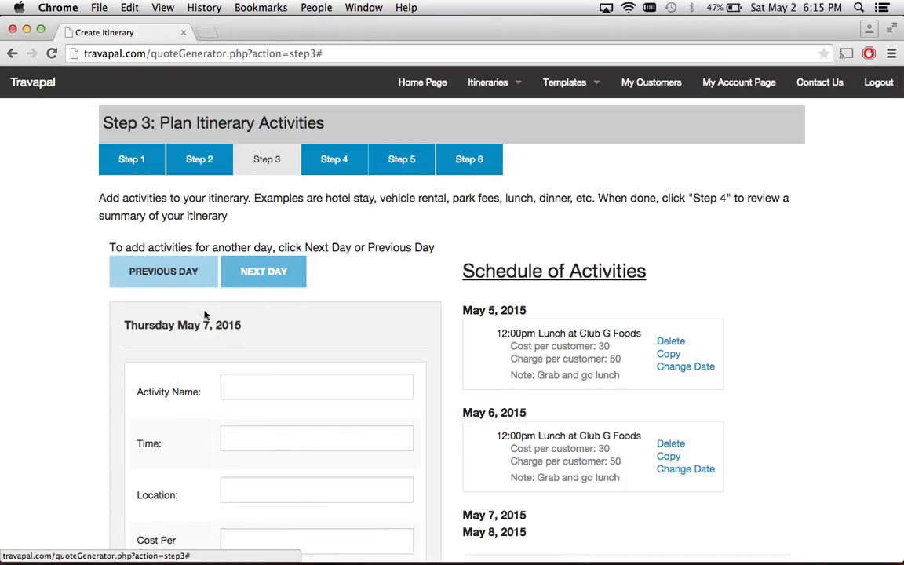
click(242, 390)
text(Vehicle Rental)
key(Tab)
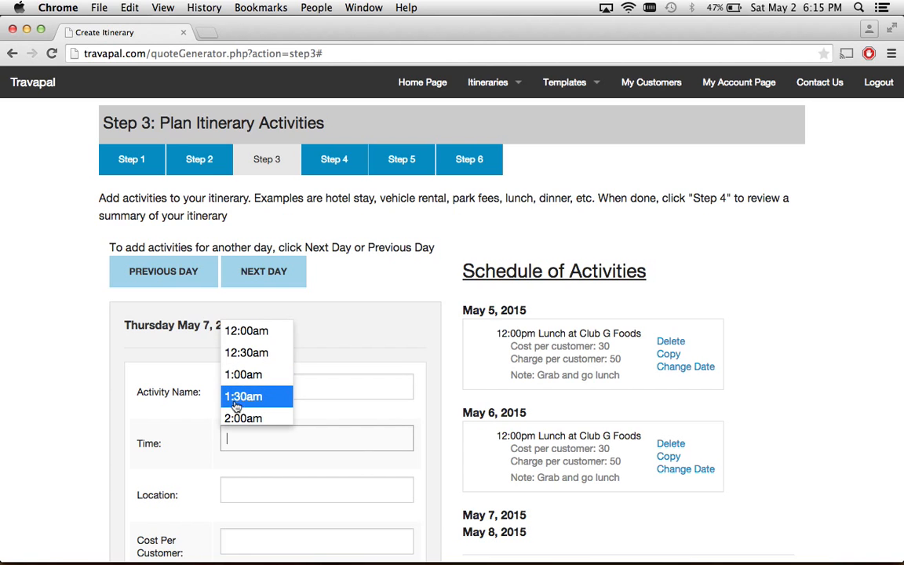
scroll(234, 407, down, 5)
scroll(236, 412, down, 2)
scroll(237, 405, down, 2)
click(240, 369)
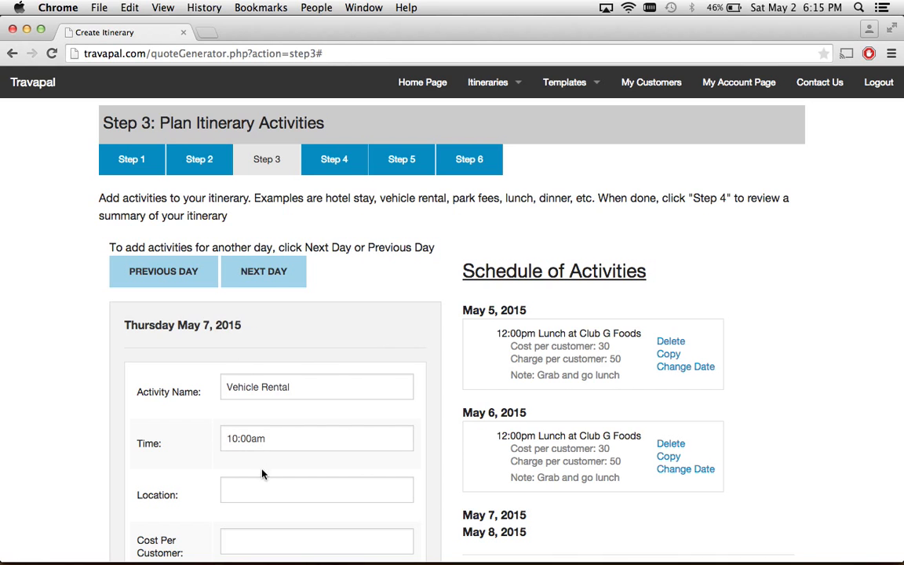
Set location Vehicle rental place, cost 50 and charge 100, then save the rental.
scroll(260, 492, down, 5)
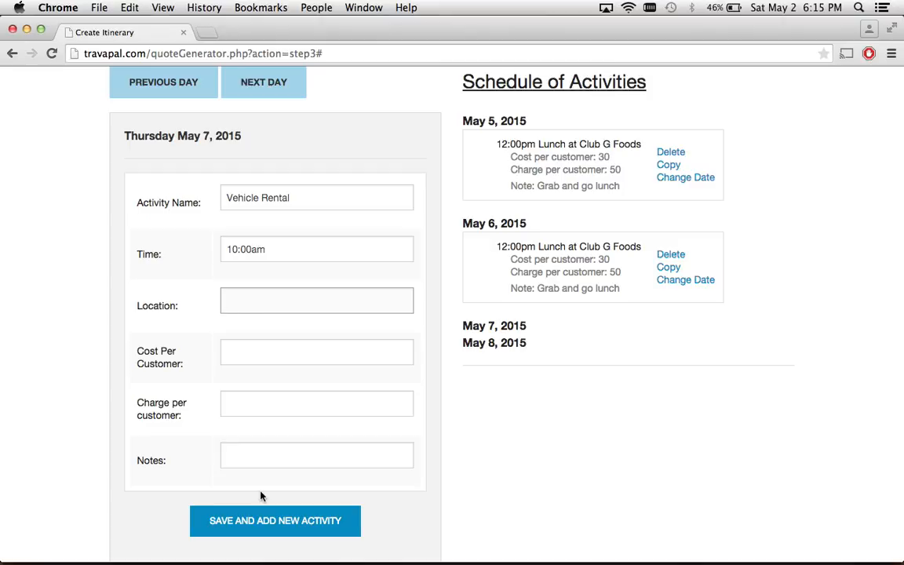
text(place)
click(250, 356)
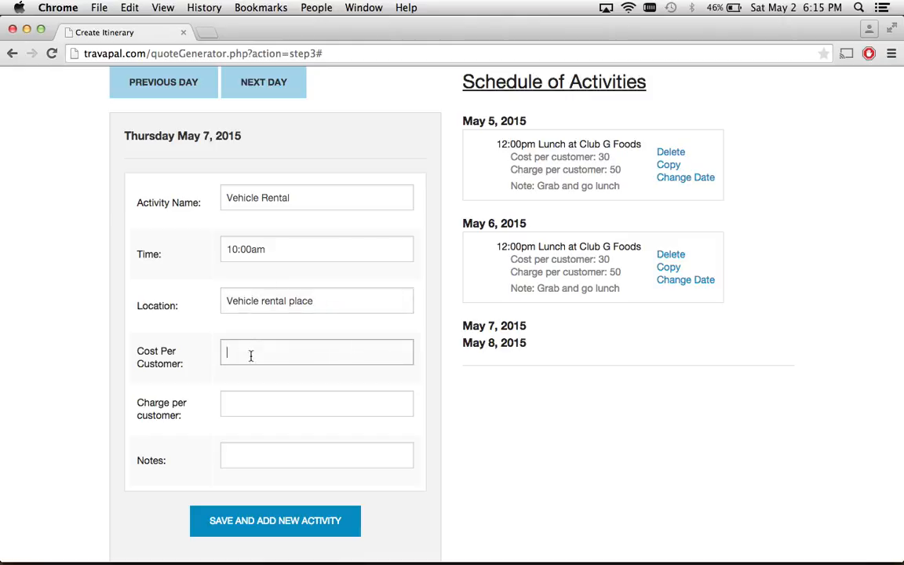
text(50)
key(Tab)
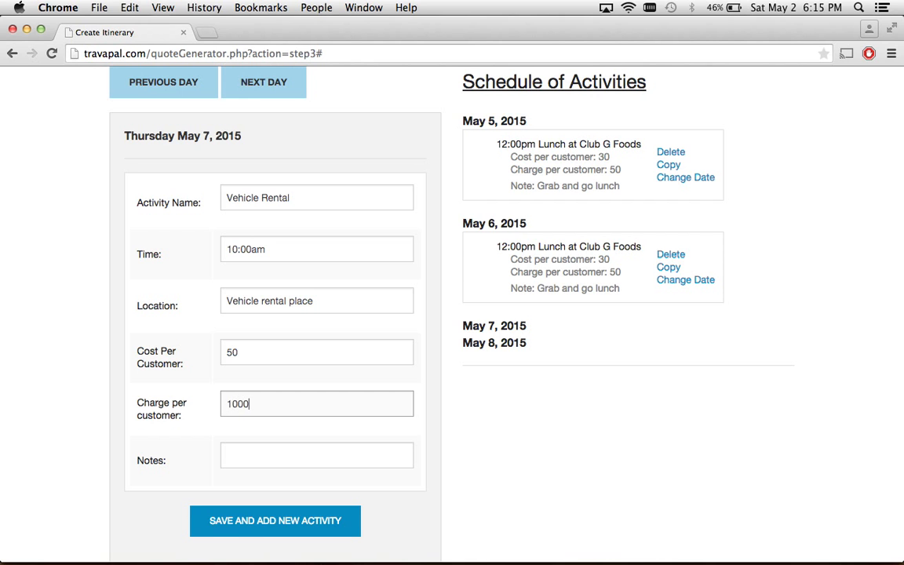
scroll(306, 424, down, 1)
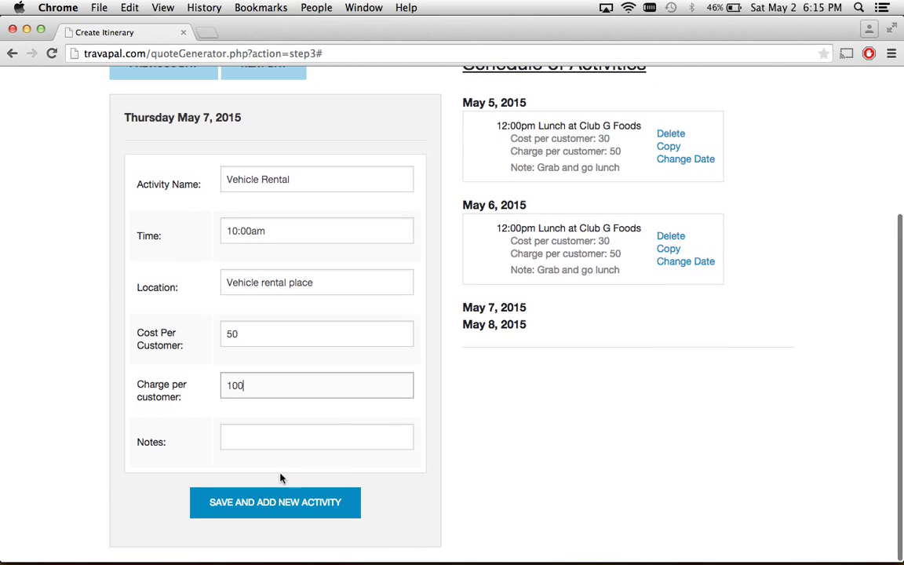
click(267, 502)
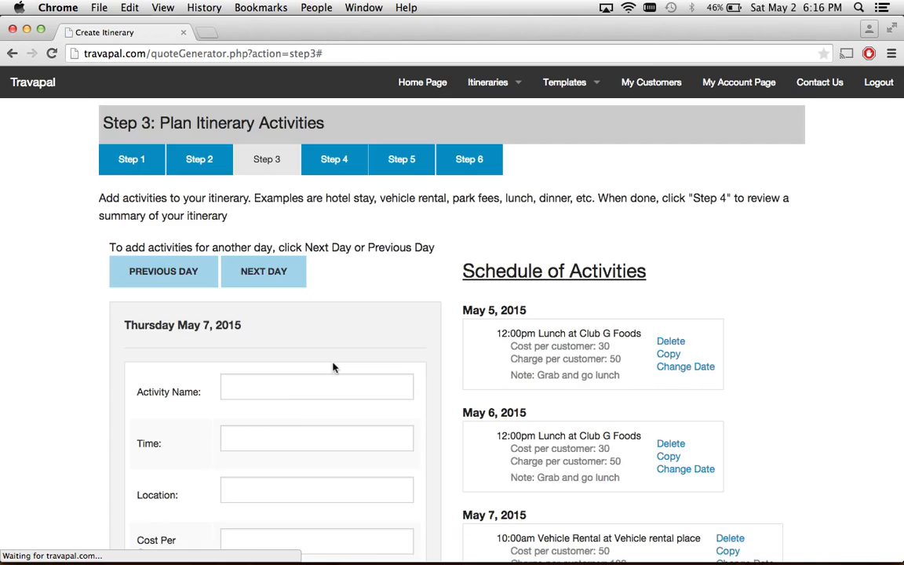
scroll(520, 403, down, 5)
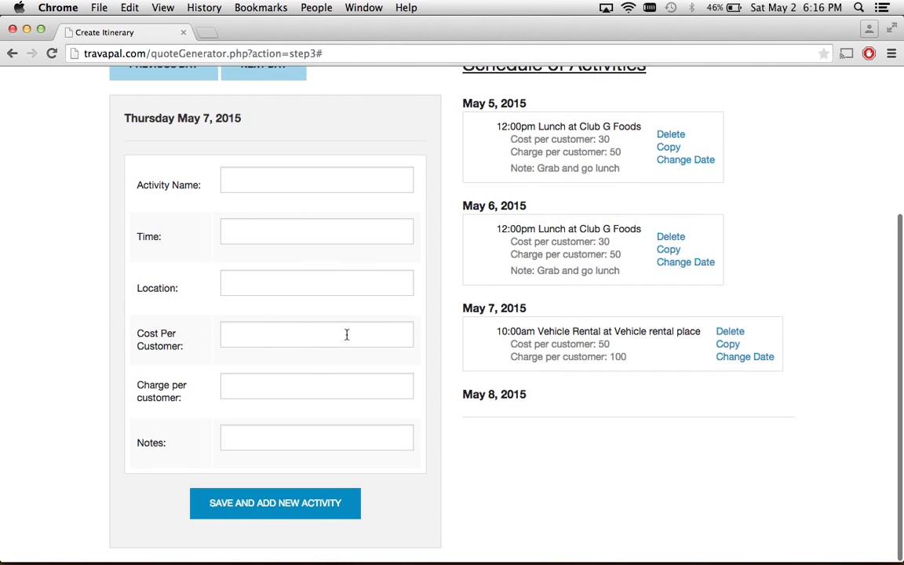
scroll(370, 135, up, 5)
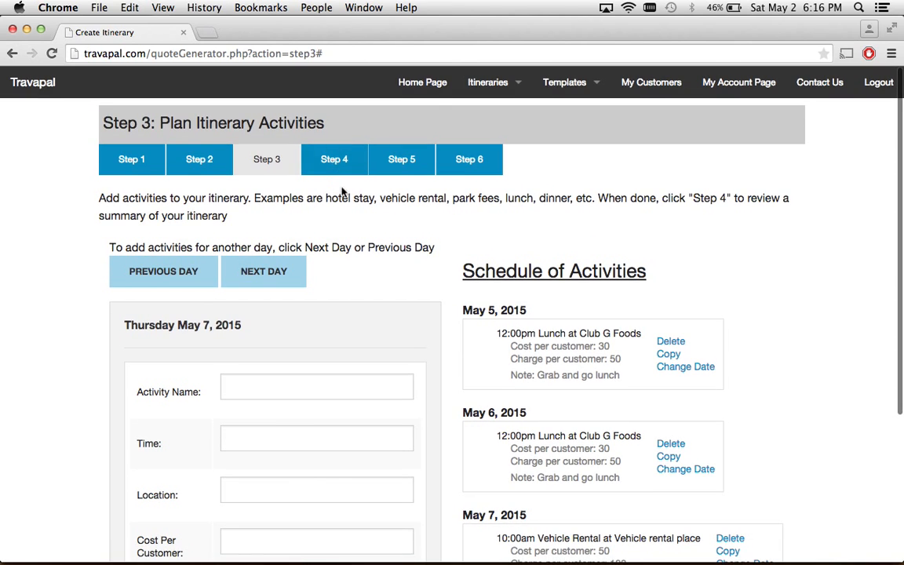
Review the Step 4 summary: 5 customers, 110 cost, 200 charge, 1000 charged, 450 gain.
click(334, 168)
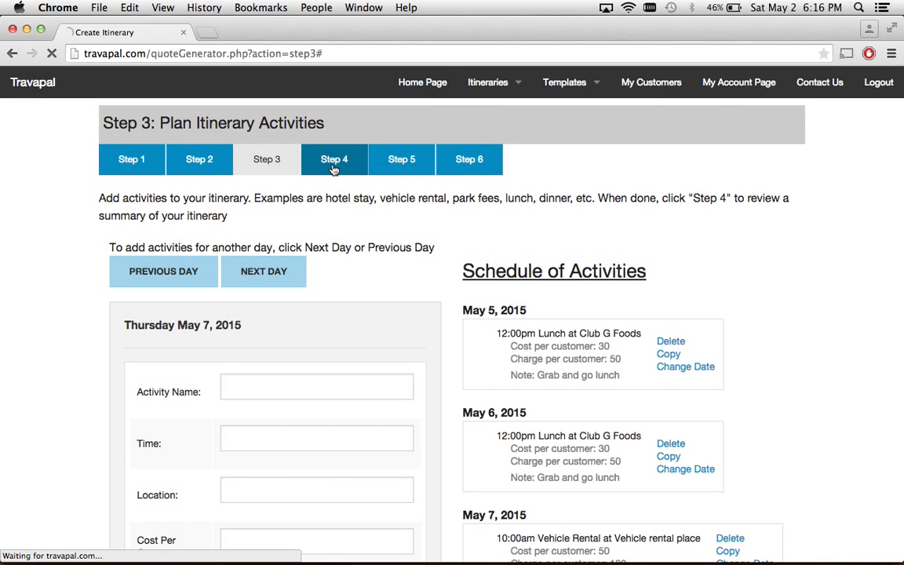
scroll(421, 387, down, 4)
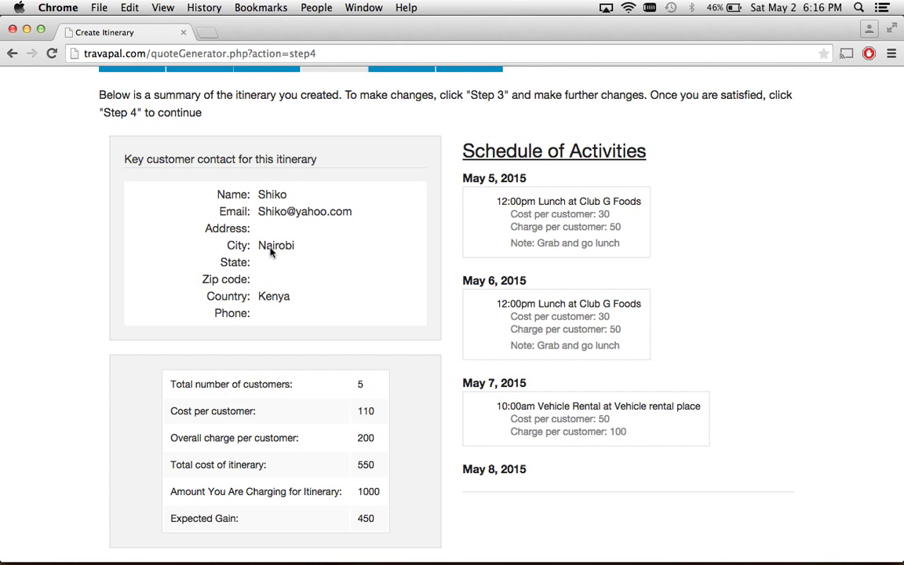
scroll(272, 182, up, 3)
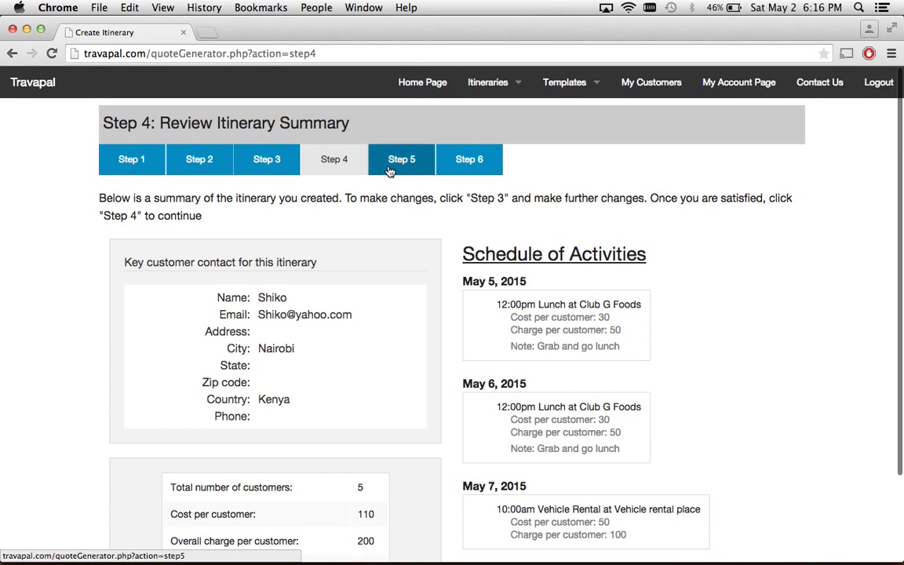
Check the Step 5 customer quote totalling 1000 and generate it as pdf140.pdf.
click(390, 171)
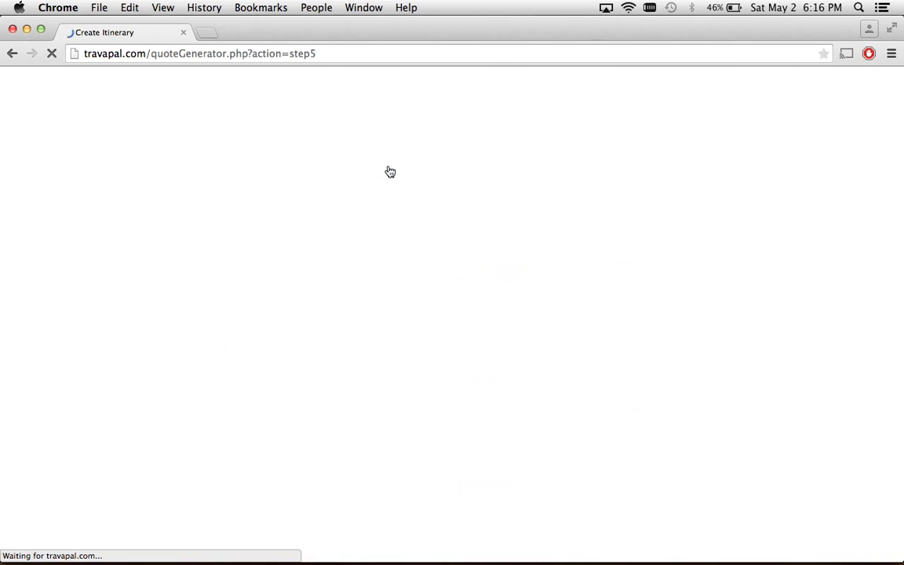
scroll(407, 319, down, 1)
scroll(407, 320, down, 3)
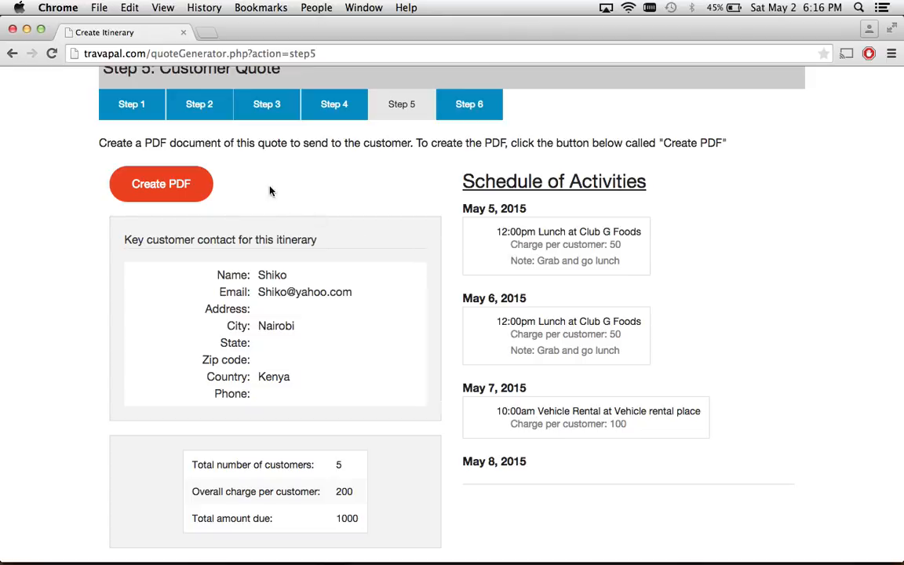
click(174, 188)
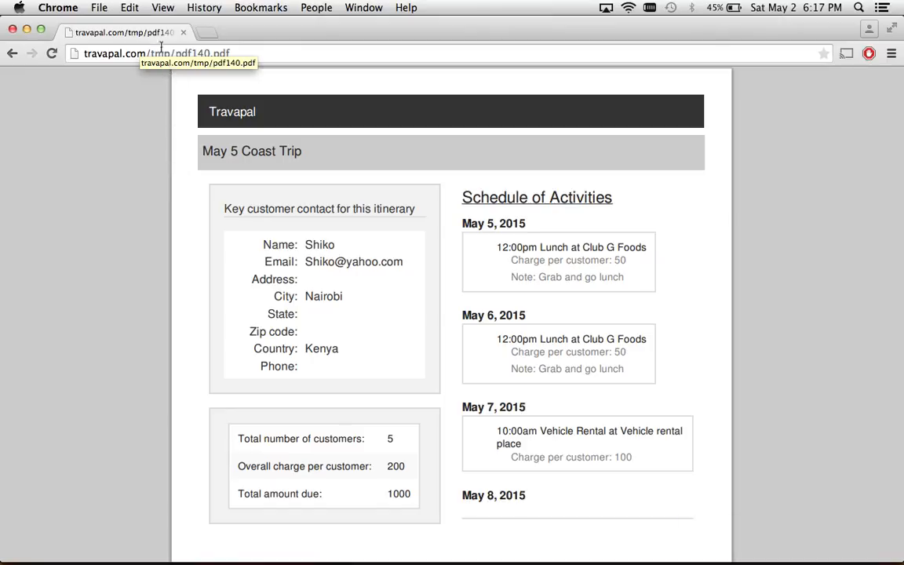
Review the May 5 Coast Trip quote PDF showing 5 customers at 200 each, 1000 total due, cancelling the save.
scroll(191, 179, down, 3)
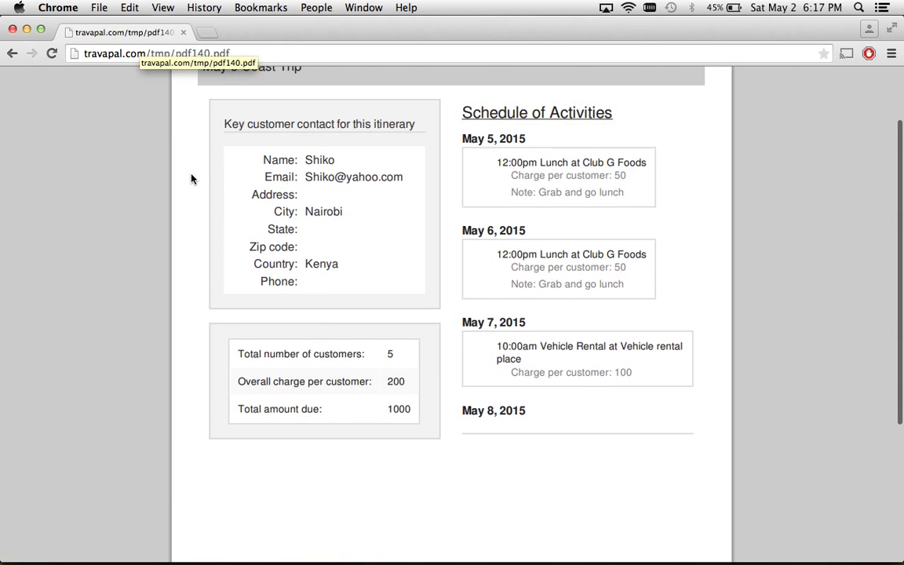
scroll(191, 179, up, 3)
mouse_move(694, 527)
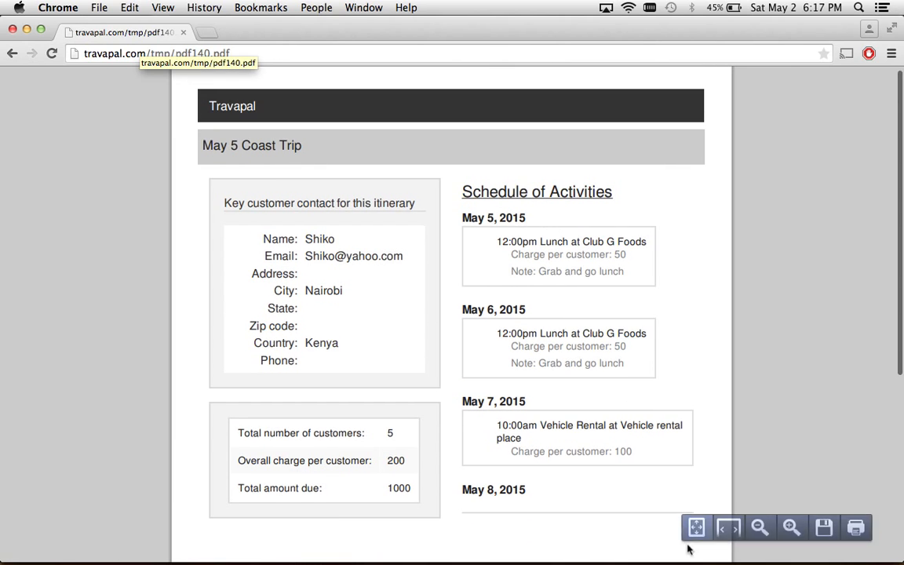
click(823, 528)
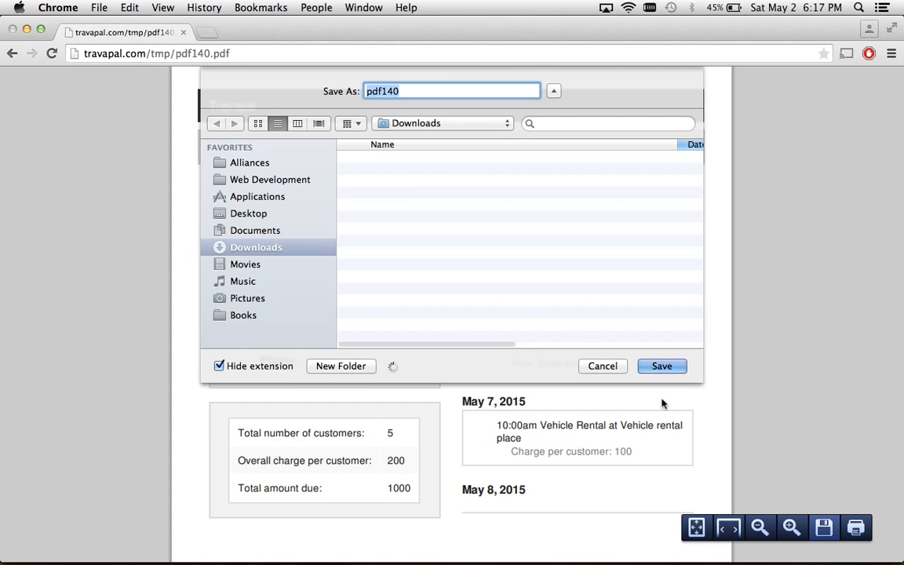
click(602, 363)
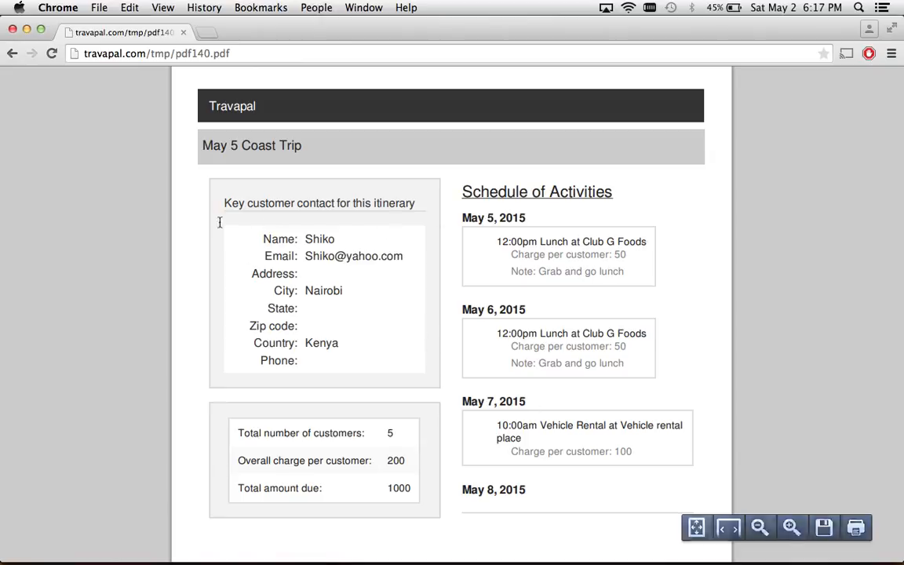
scroll(194, 265, down, 1)
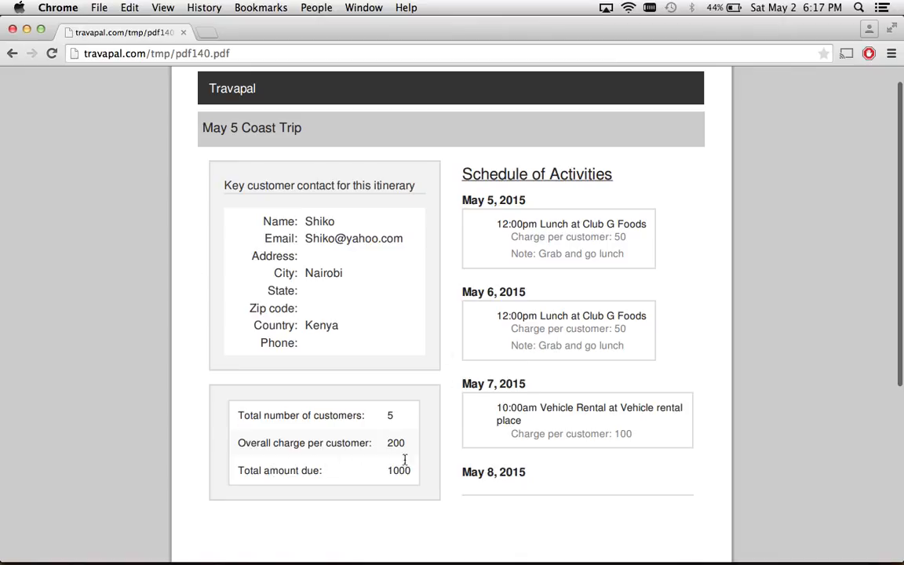
scroll(389, 368, up, 1)
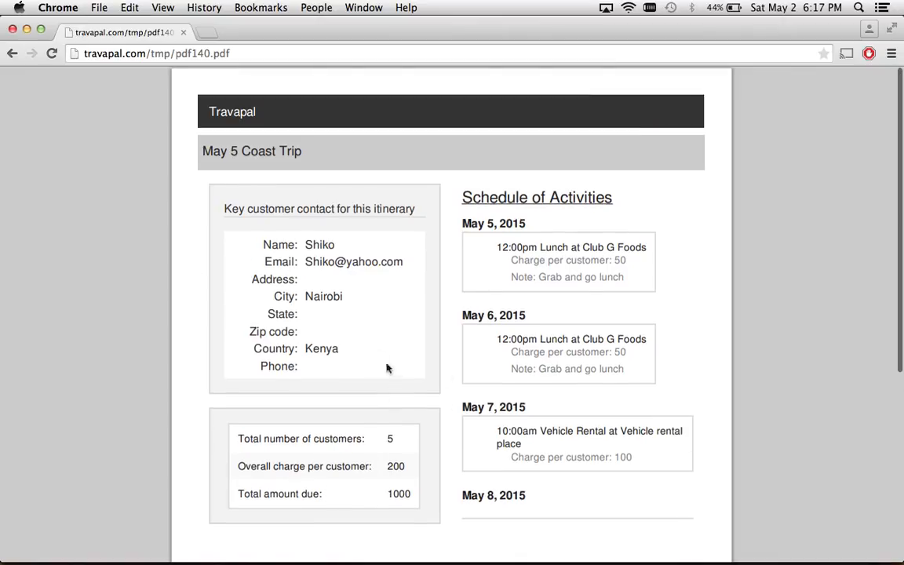
Go back from the PDF to Step 5, Customer Quote, showing 1000 total due.
click(12, 54)
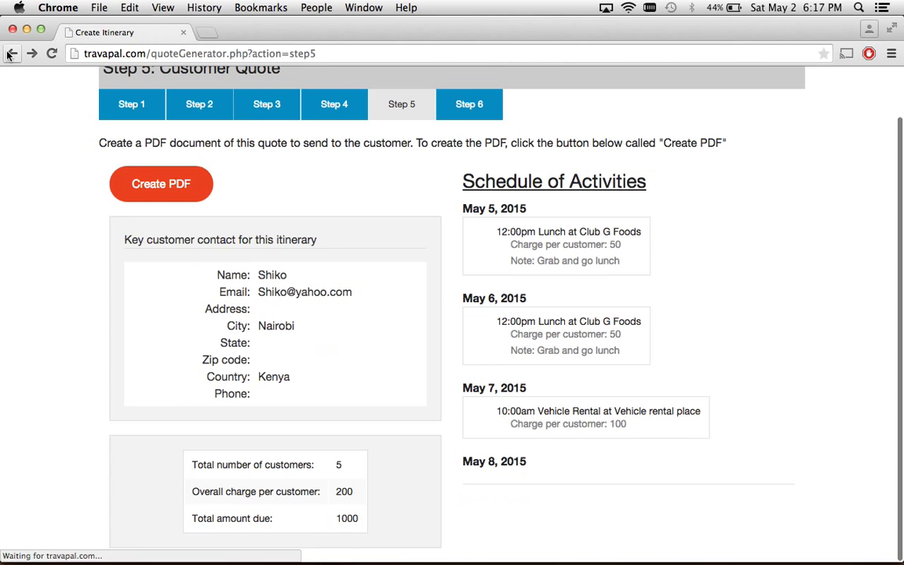
scroll(455, 240, up, 2)
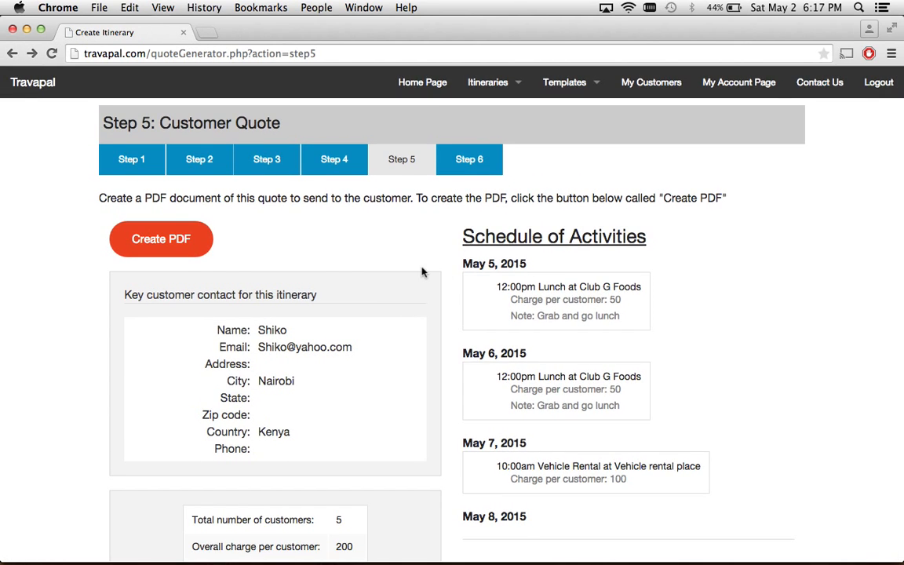
click(468, 159)
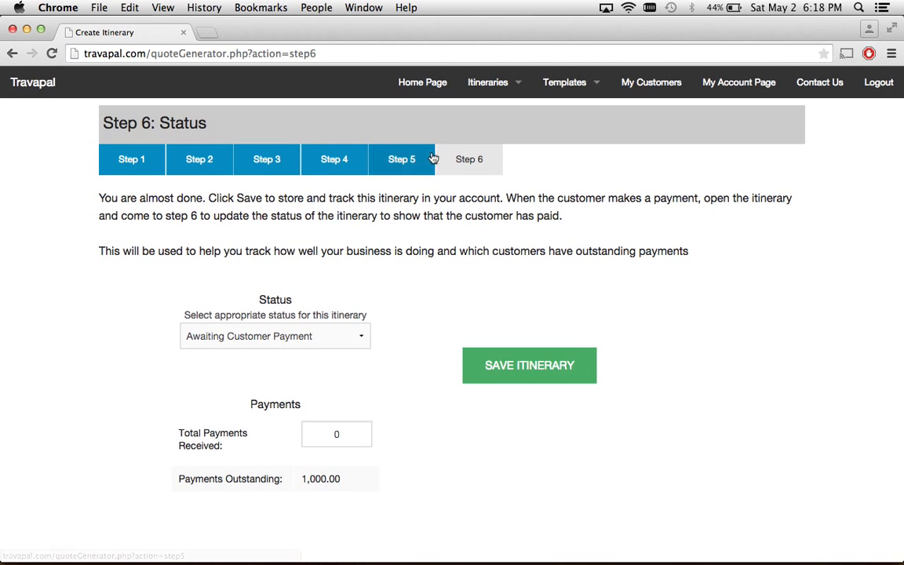
click(401, 167)
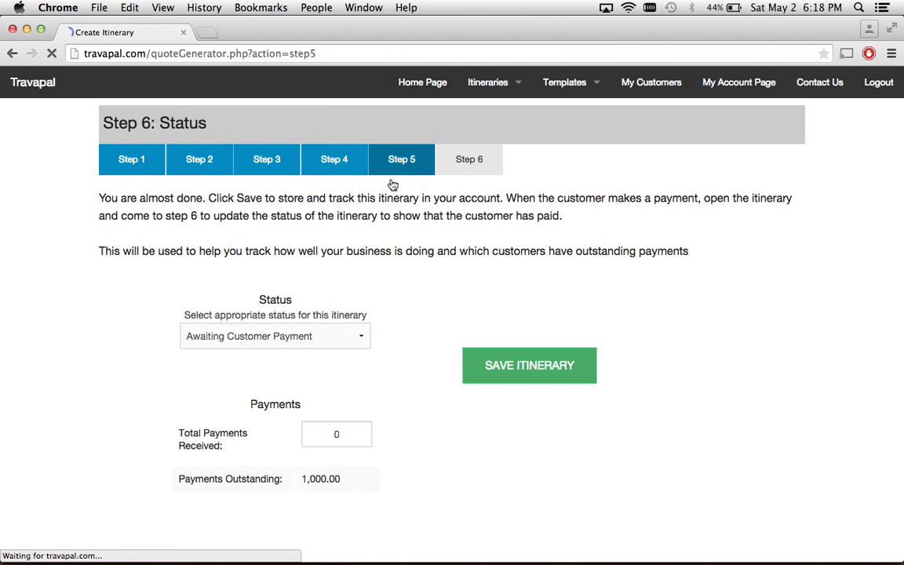
scroll(312, 341, down, 2)
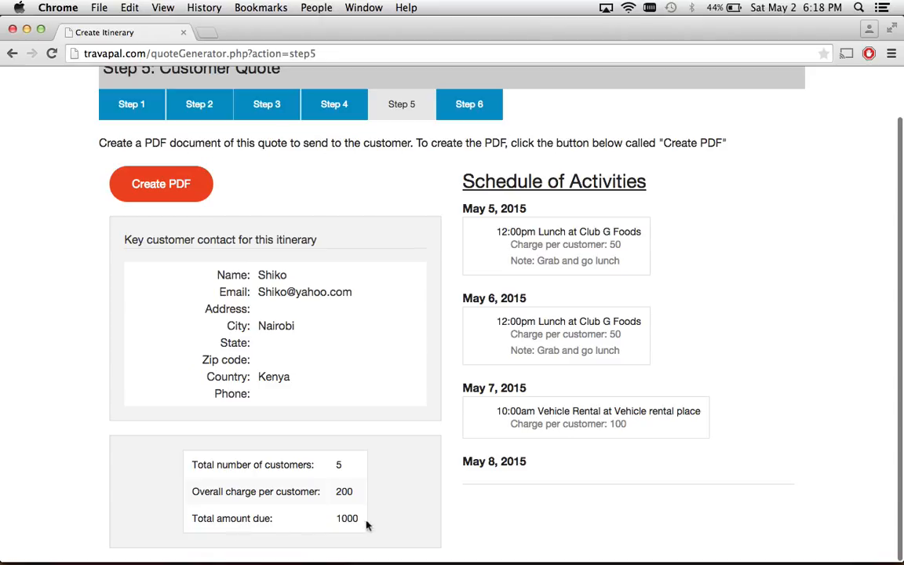
On Step 6, enter 1000 as total payments received, bringing outstanding to 0.00.
click(470, 111)
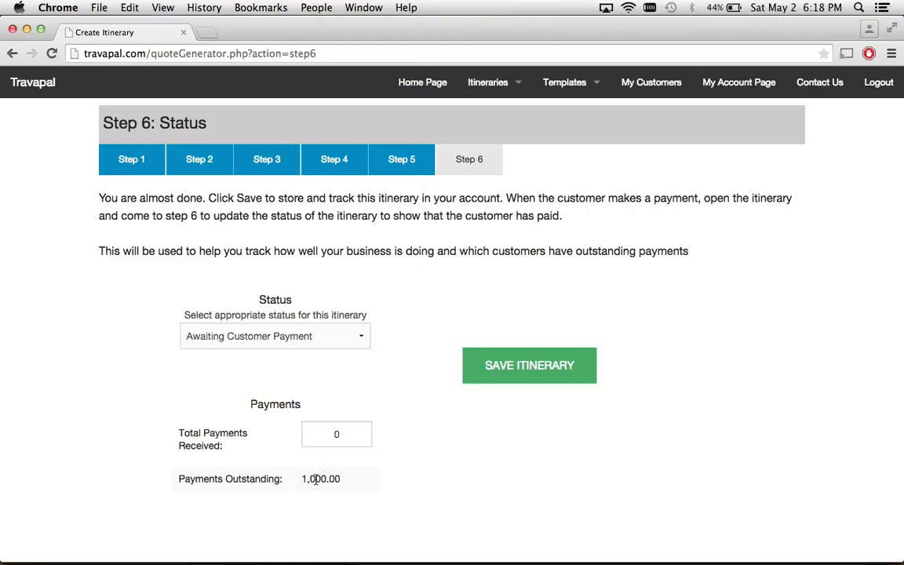
click(336, 434)
text(500)
key(BackSpace)
click(416, 489)
click(333, 437)
key(BackSpace)
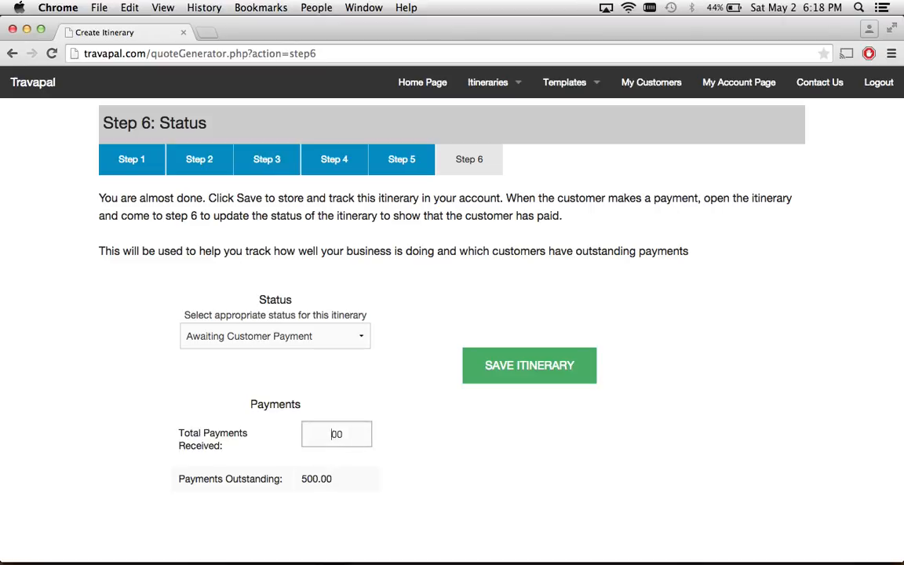
text(10)
click(425, 453)
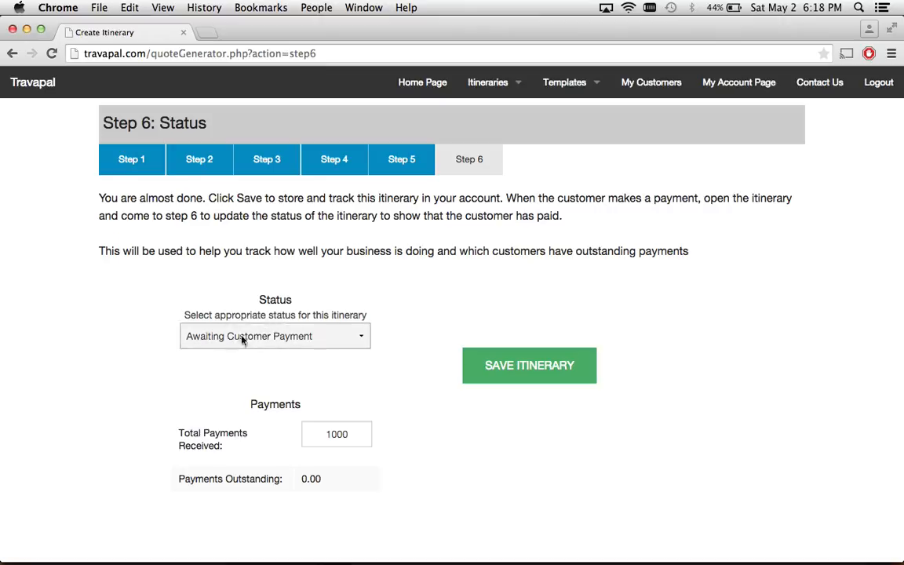
Set the status to Full Payment Received and save the itinerary.
click(333, 335)
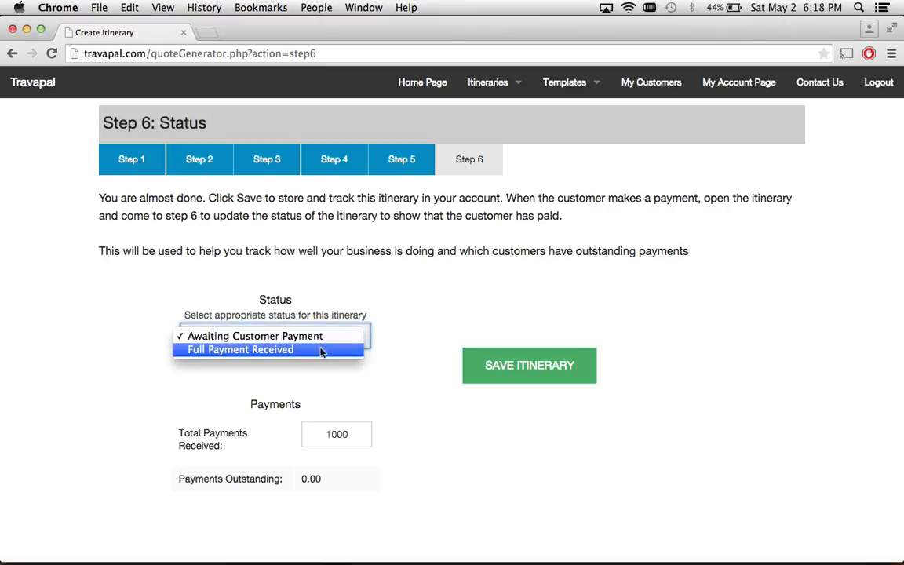
click(312, 353)
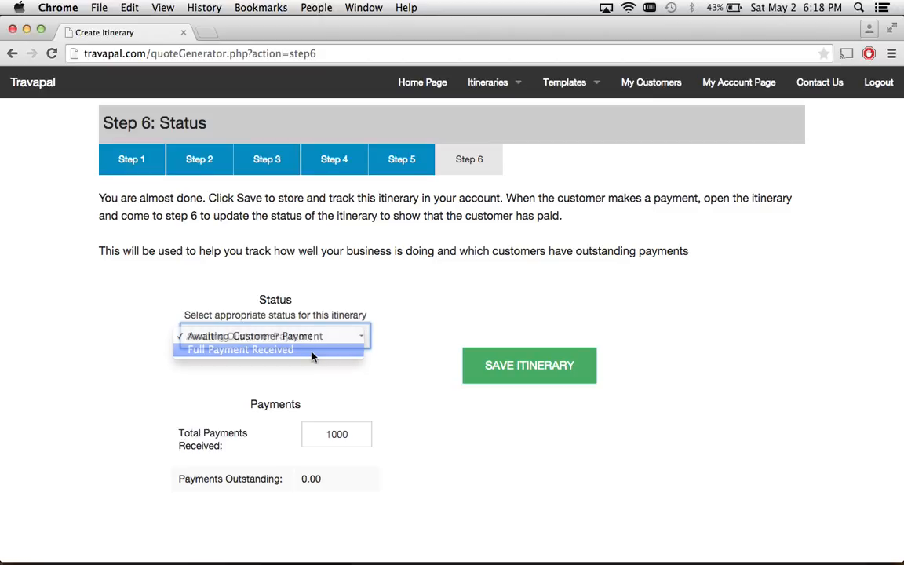
click(529, 365)
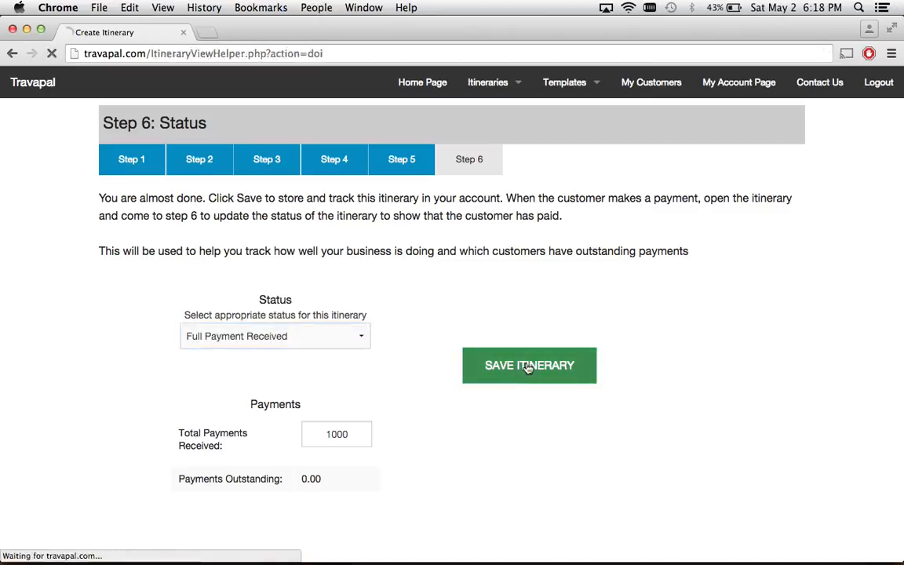
Open View My Itineraries to find May 5 Coast Trip listed with 1,000 charged and received.
scroll(527, 367, down, 6)
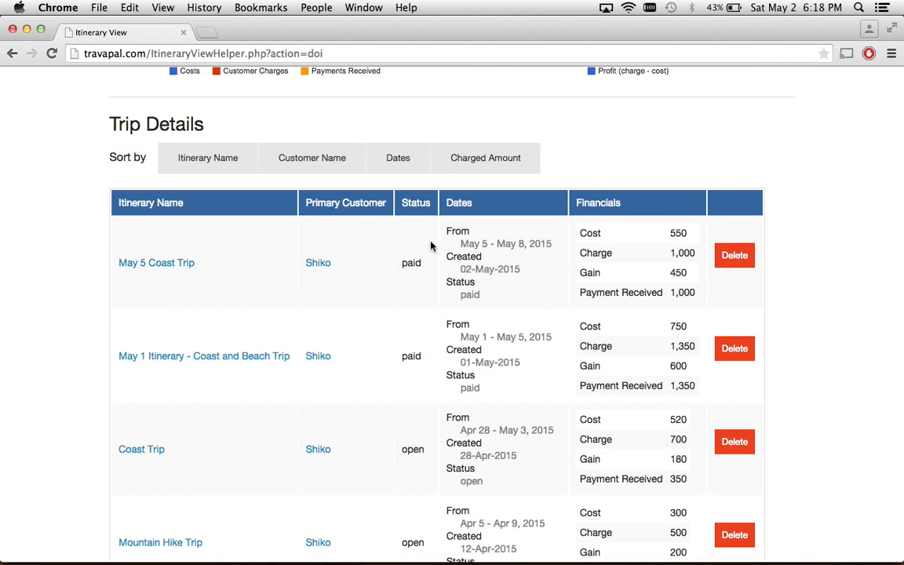
scroll(387, 216, up, 5)
scroll(587, 155, up, 2)
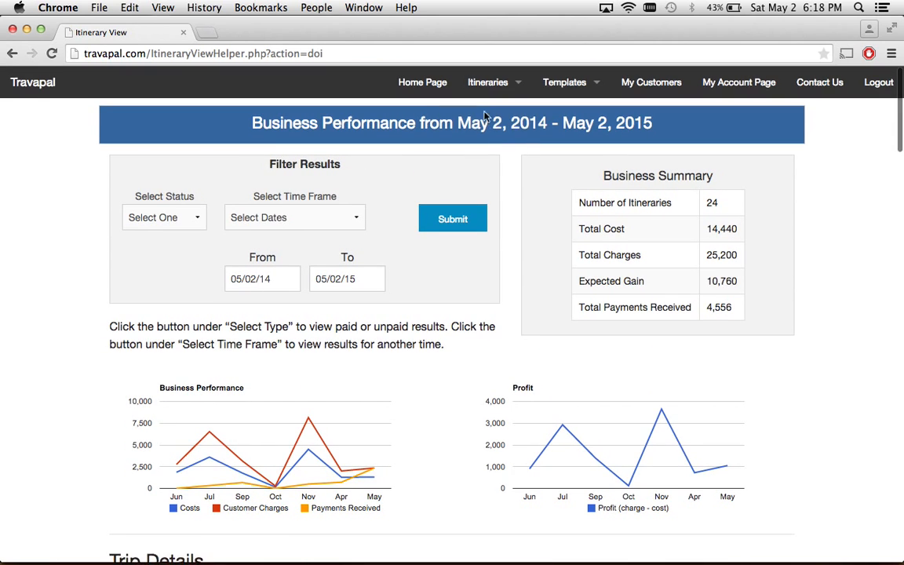
mouse_move(470, 91)
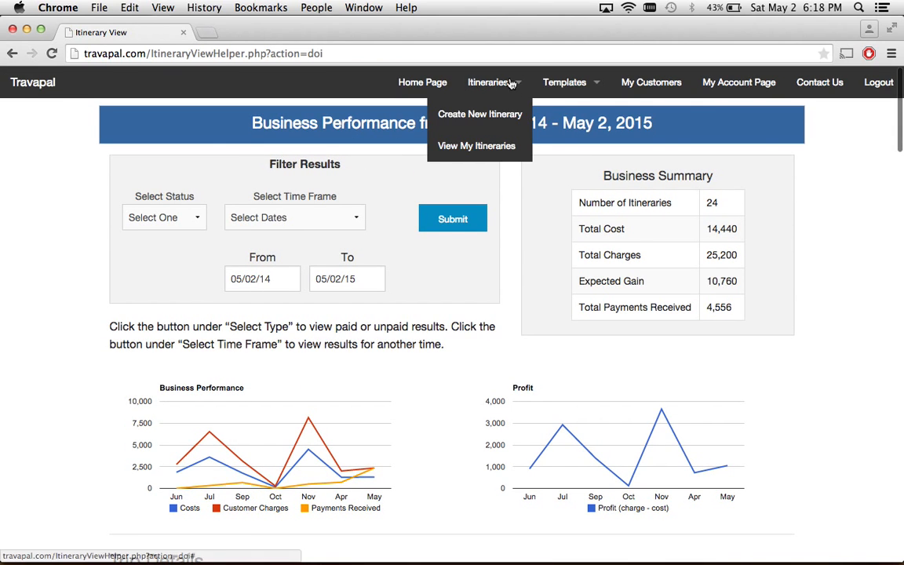
click(471, 153)
scroll(535, 293, down, 5)
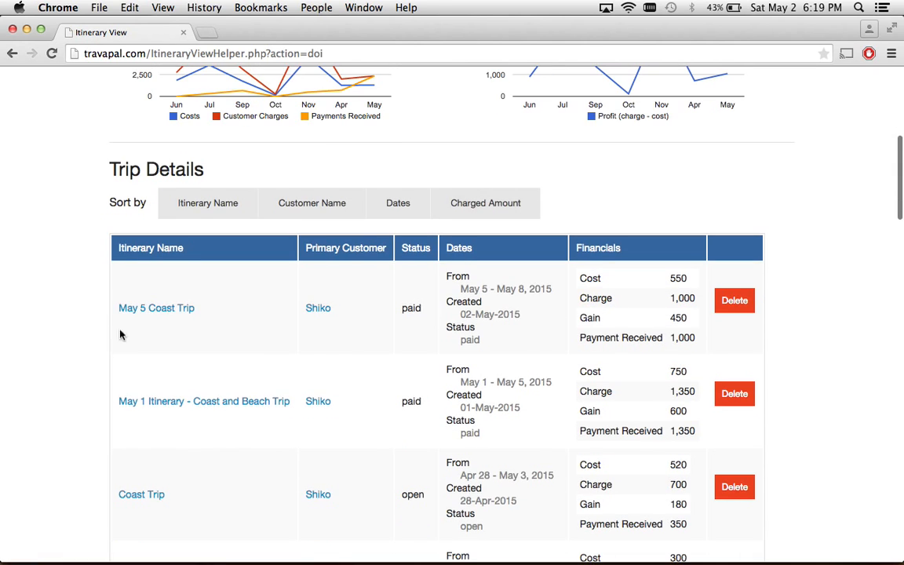
Reopen May 5 Coast Trip, step through Steps 1–6, and save the itinerary again.
click(173, 314)
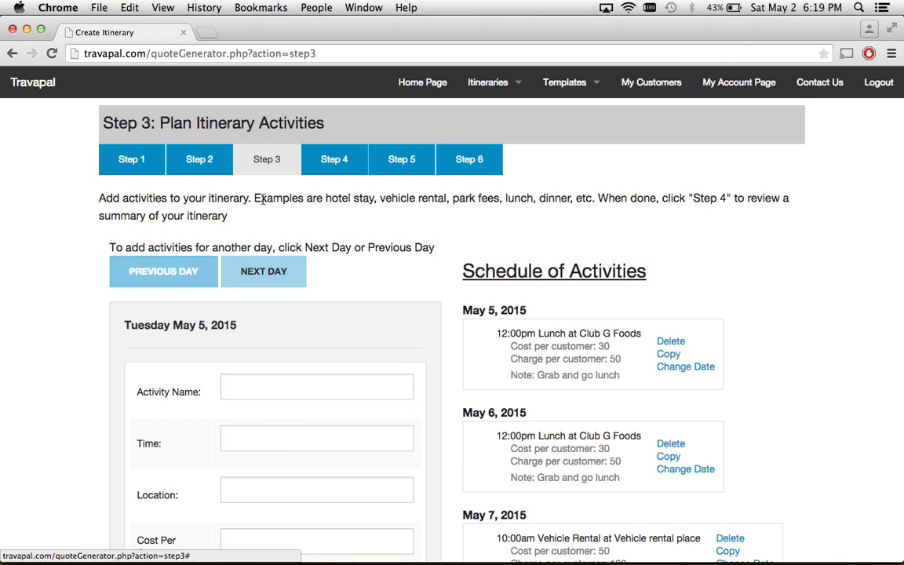
click(334, 161)
click(408, 160)
click(199, 163)
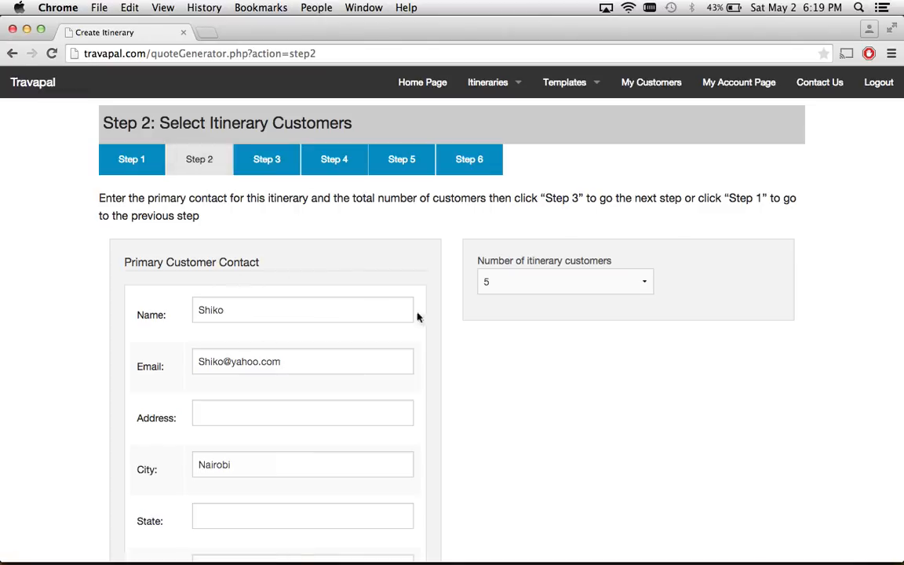
click(133, 161)
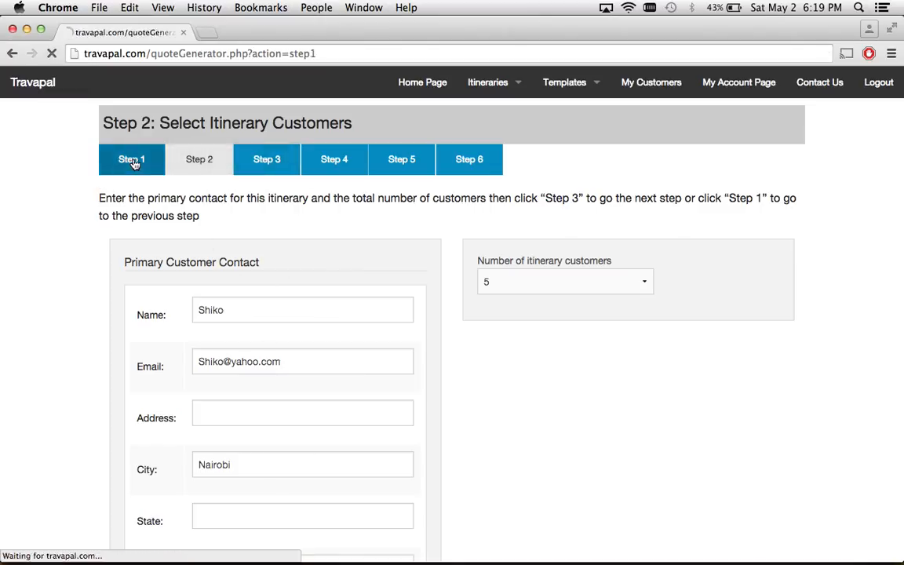
click(210, 160)
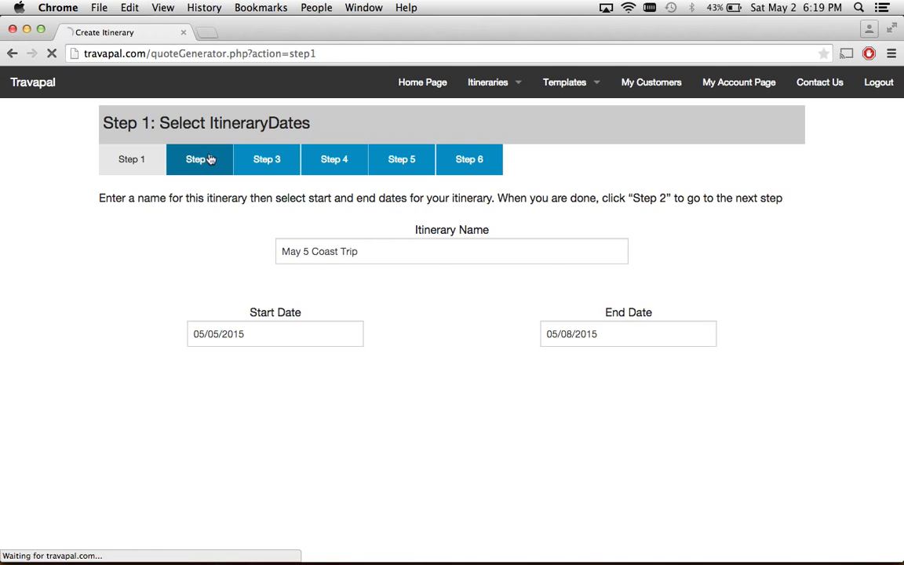
click(268, 157)
click(341, 159)
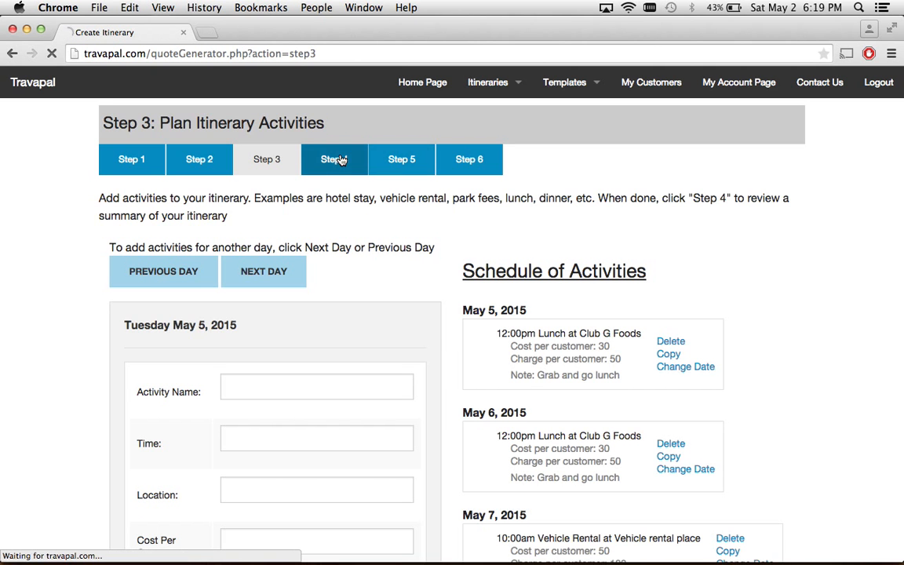
click(412, 163)
click(460, 164)
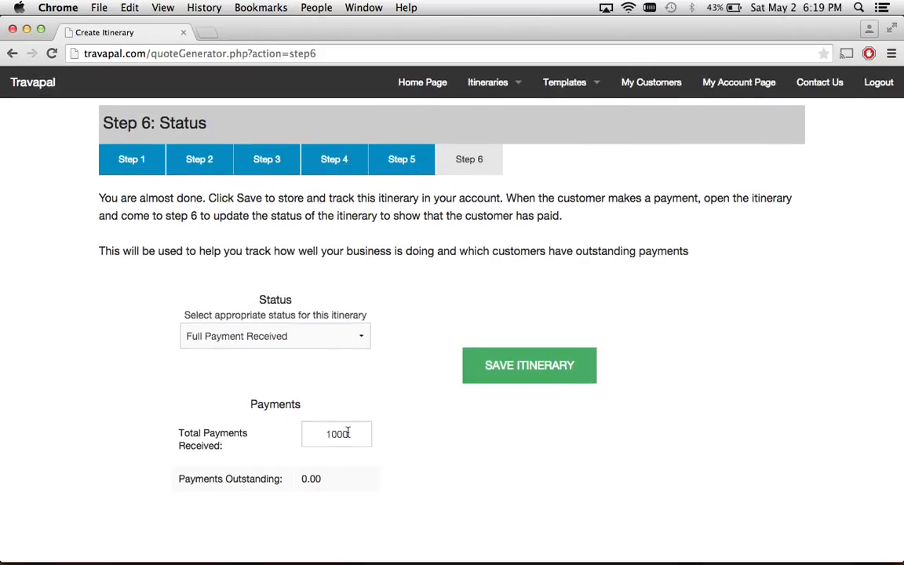
click(527, 369)
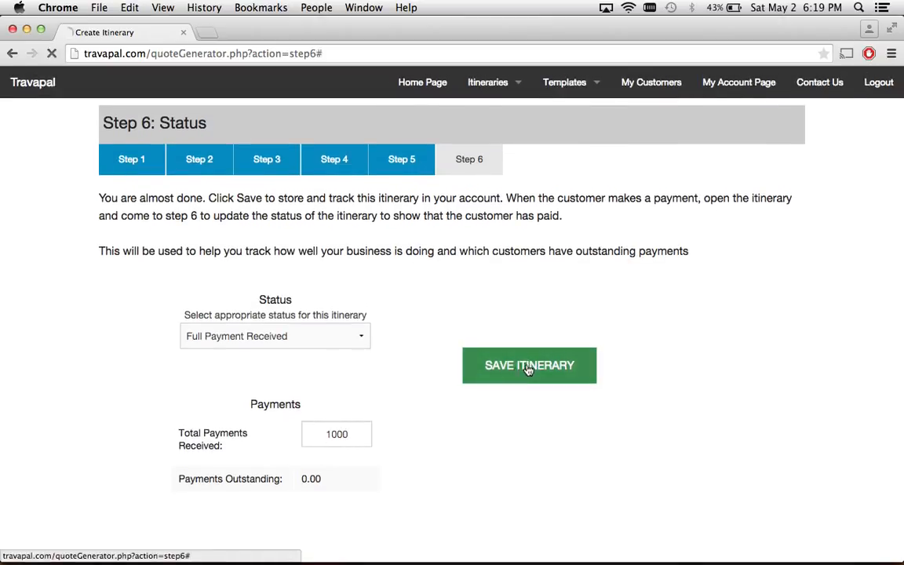